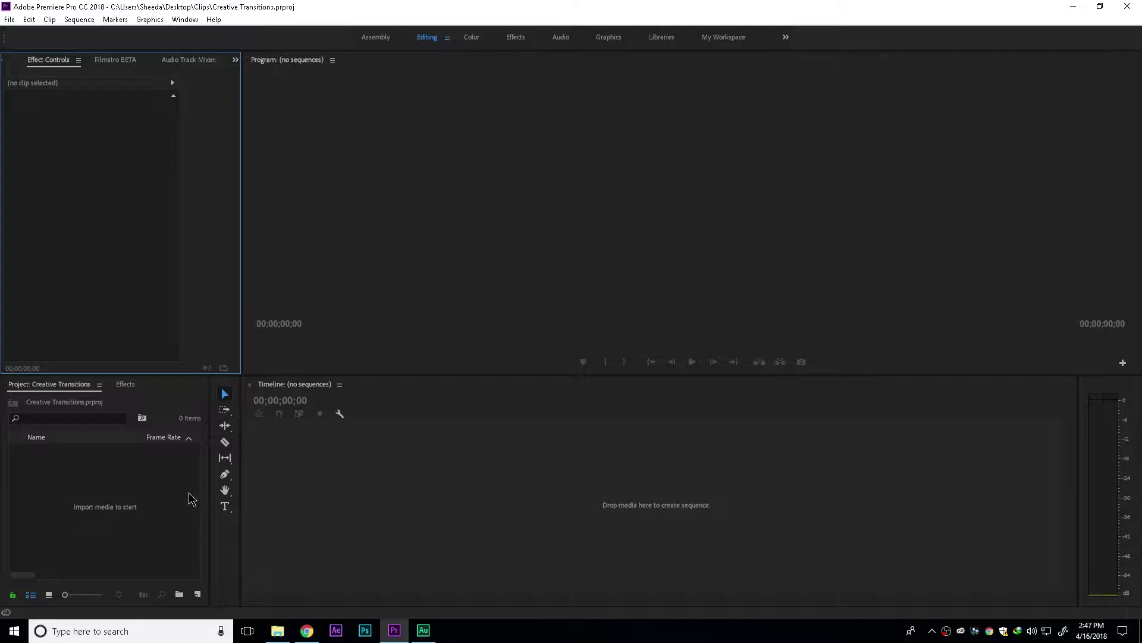
Step: Import the five clips from the Clips folder, including Train.mp4 and Bladeless Fan.mp4, into the Project panel
click(278, 630)
click(833, 116)
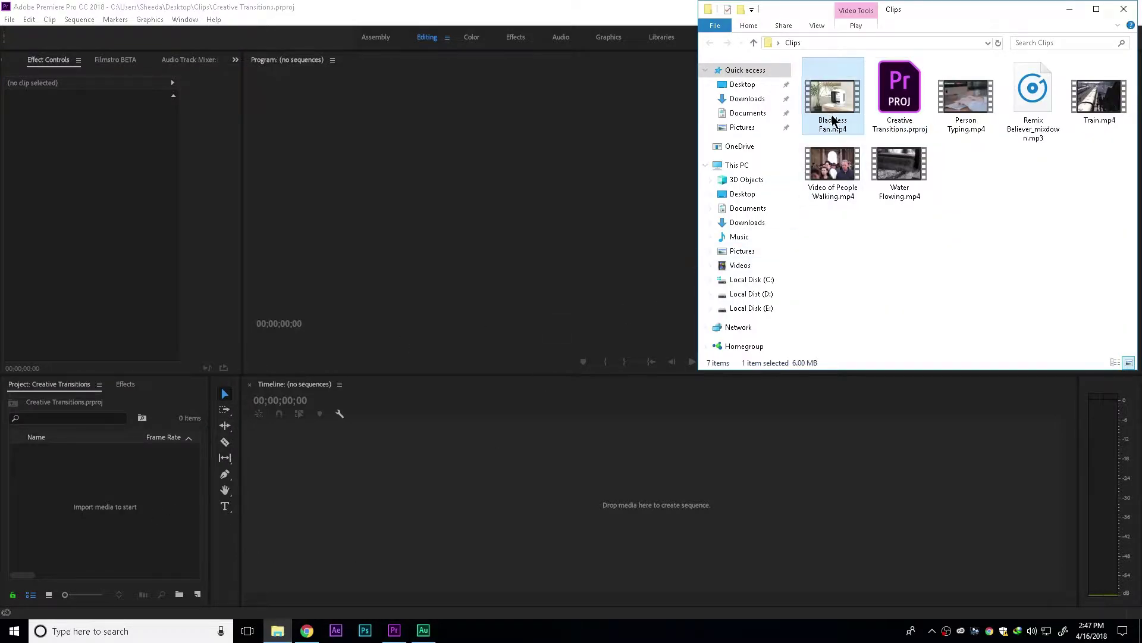
ctrl+click(966, 98)
ctrl+click(1099, 98)
ctrl+click(833, 164)
ctrl+click(899, 164)
drag(899, 163, 99, 546)
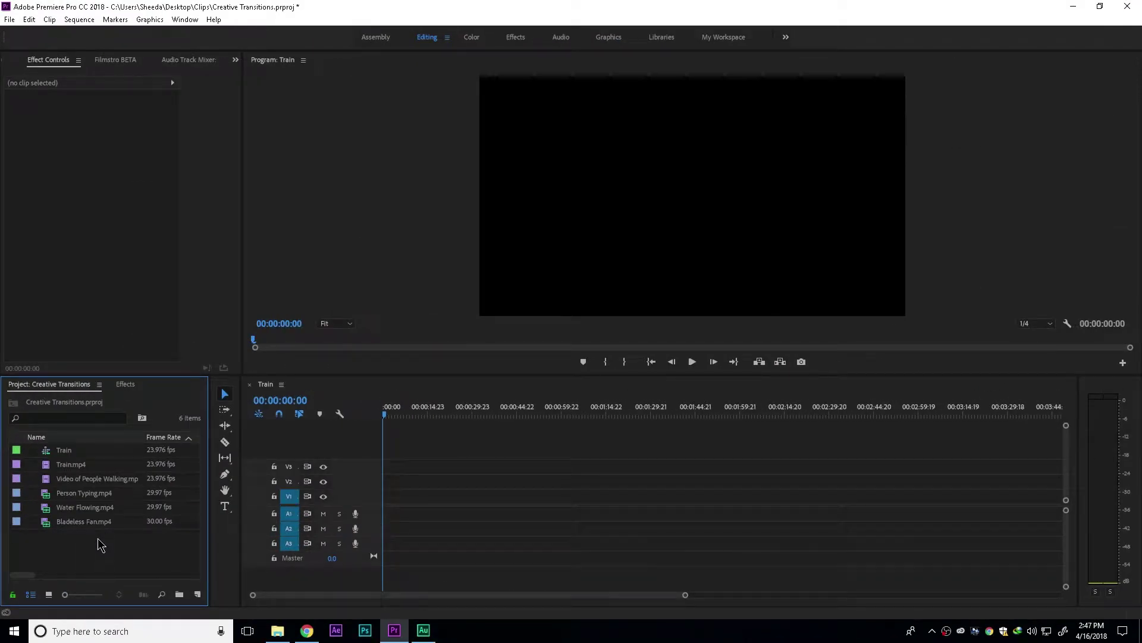
Step: Place Train.mp4 at the start of the Train sequence on V1 and preview it
drag(71, 464, 383, 495)
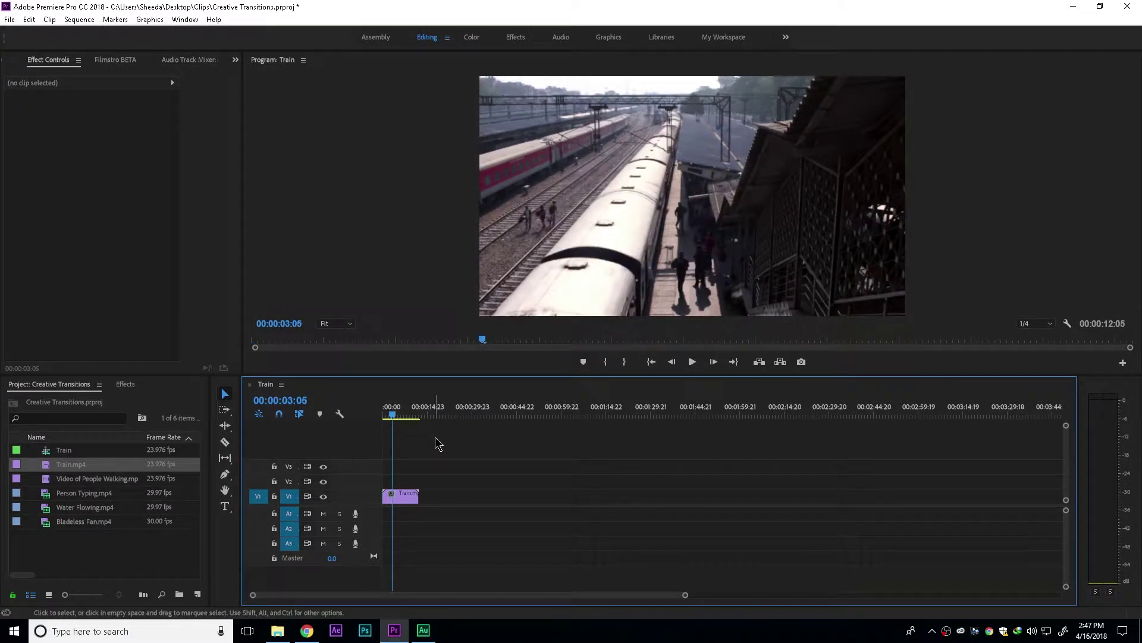
key(space)
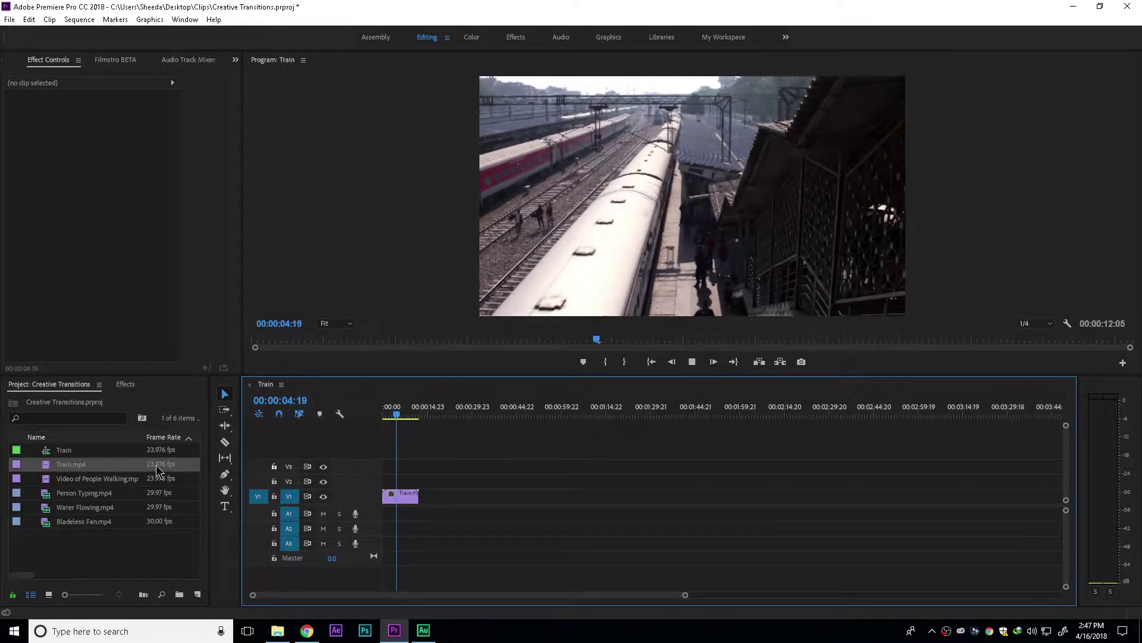
key(space)
Step: Add Video of People Walking.mp4 after the train clip and review the cut around 00:00:11:08
drag(116, 483, 426, 499)
click(408, 414)
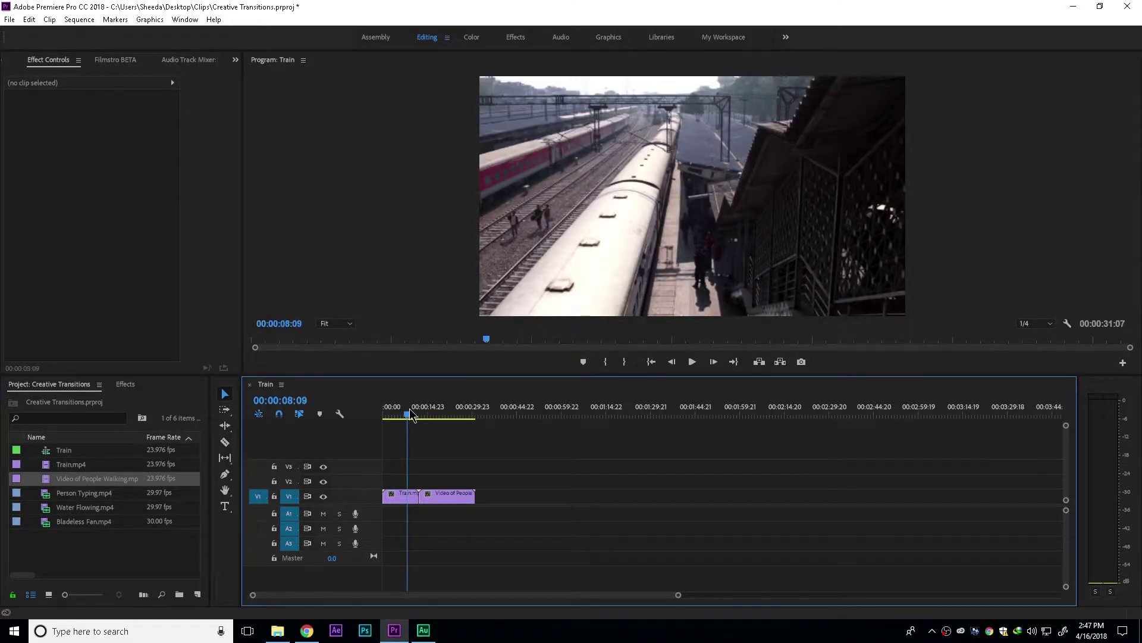
key(space)
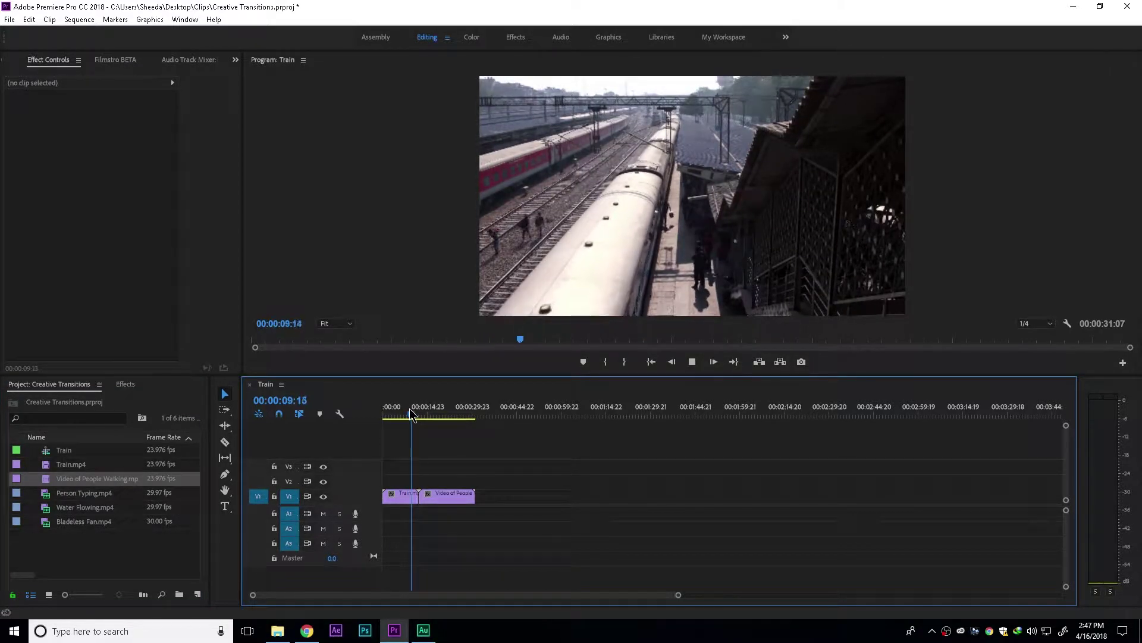
key(space)
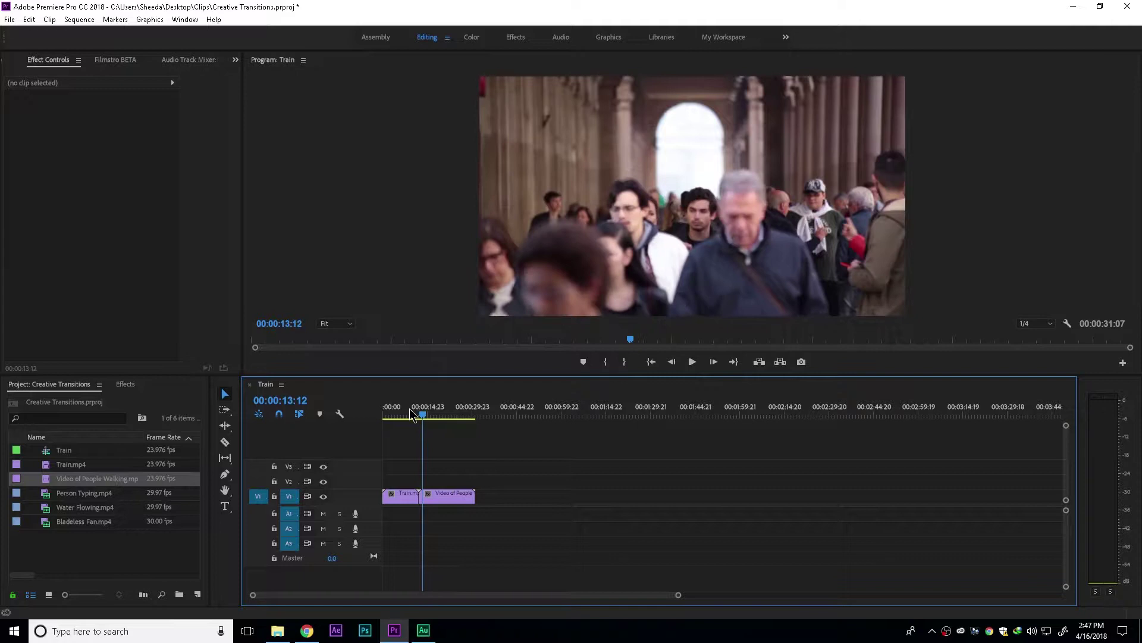
key(equal)
key(equal)
key(equal)
mouse_move(455, 409)
mouse_down()
mouse_move(427, 413)
mouse_move(439, 417)
mouse_up()
click(425, 417)
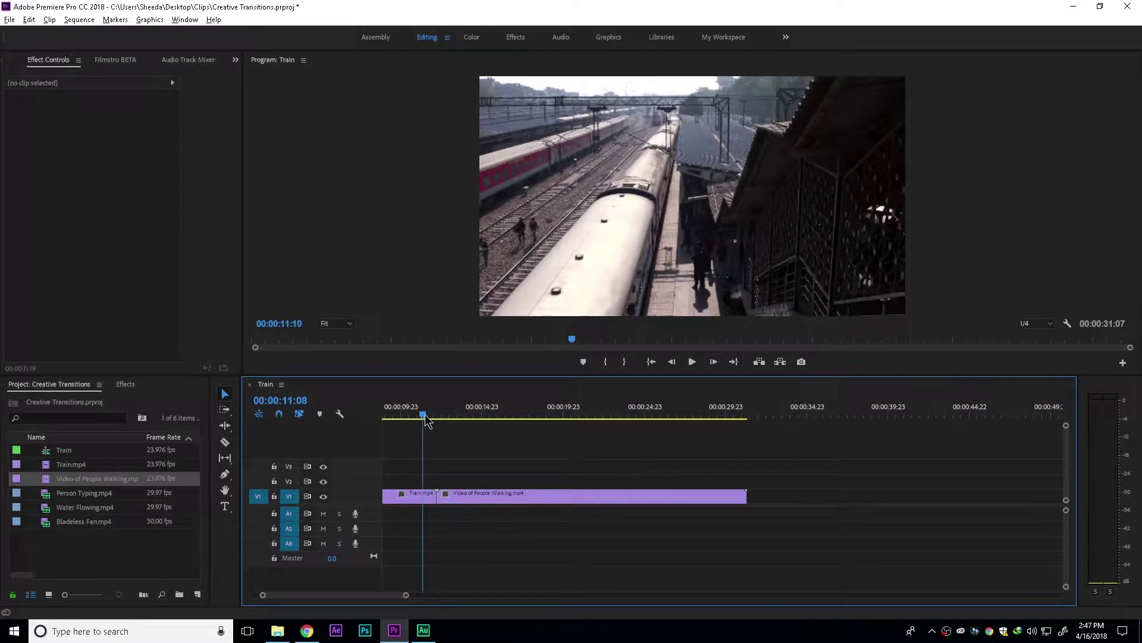
click(79, 567)
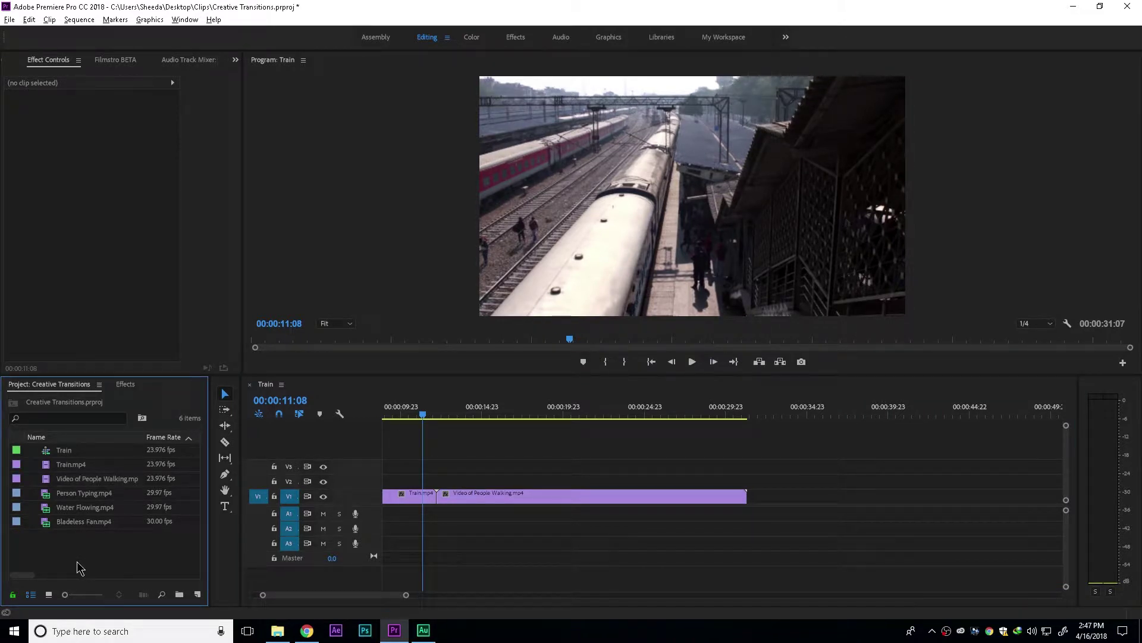
Step: Start a new adjustment layer, then cancel it to check the Train sequence's settings
click(199, 595)
click(238, 485)
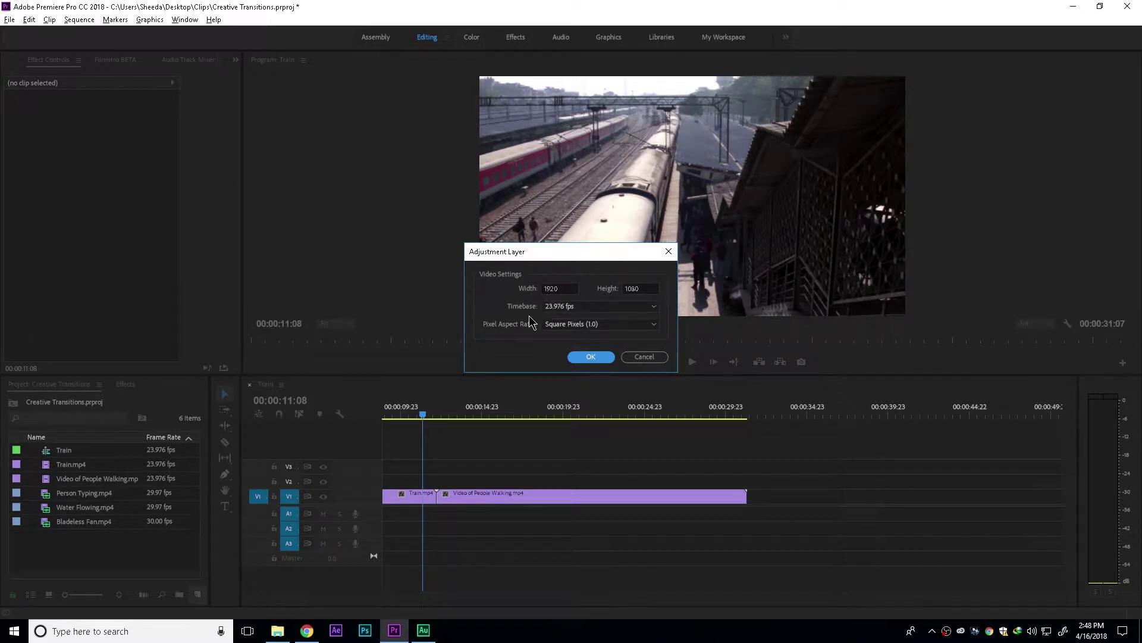
drag(580, 254, 631, 388)
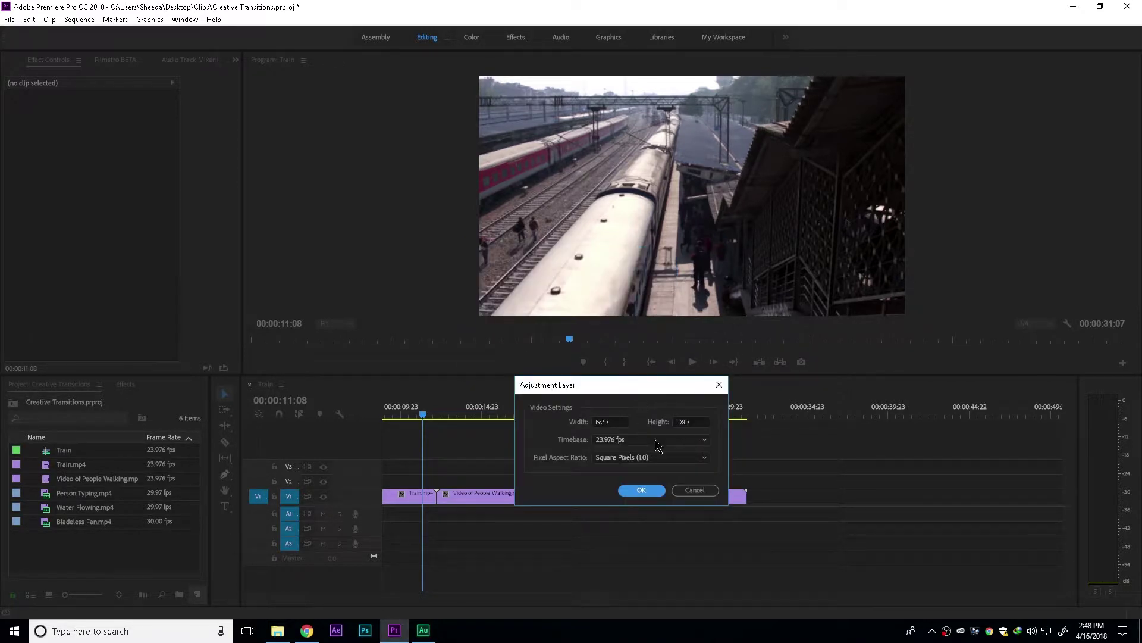
click(693, 490)
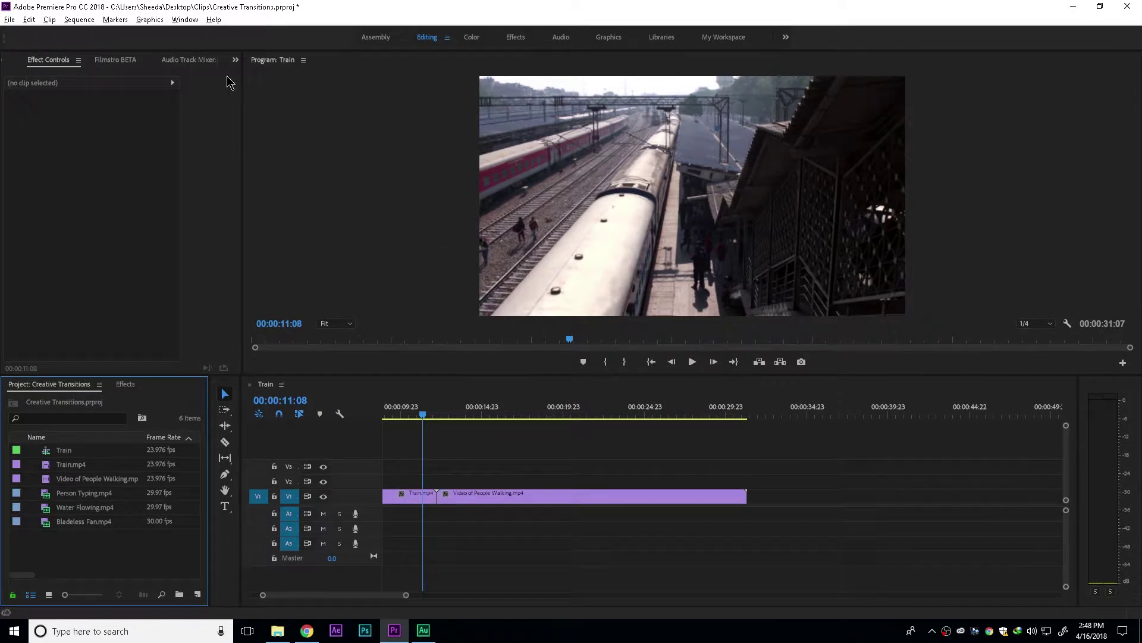
click(63, 452)
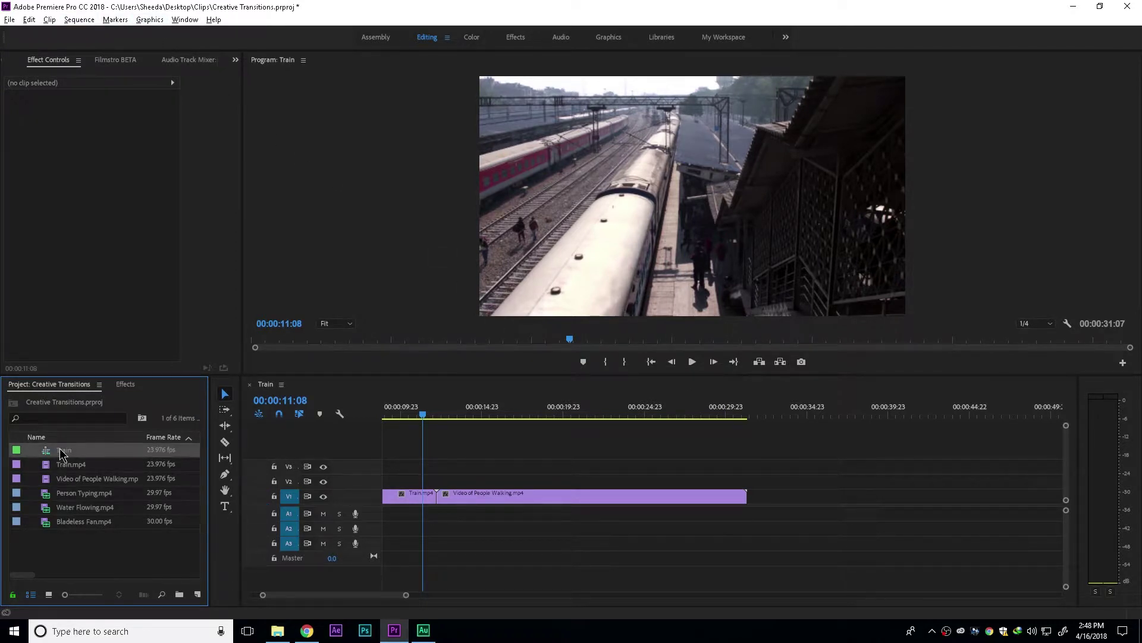
click(78, 20)
click(85, 28)
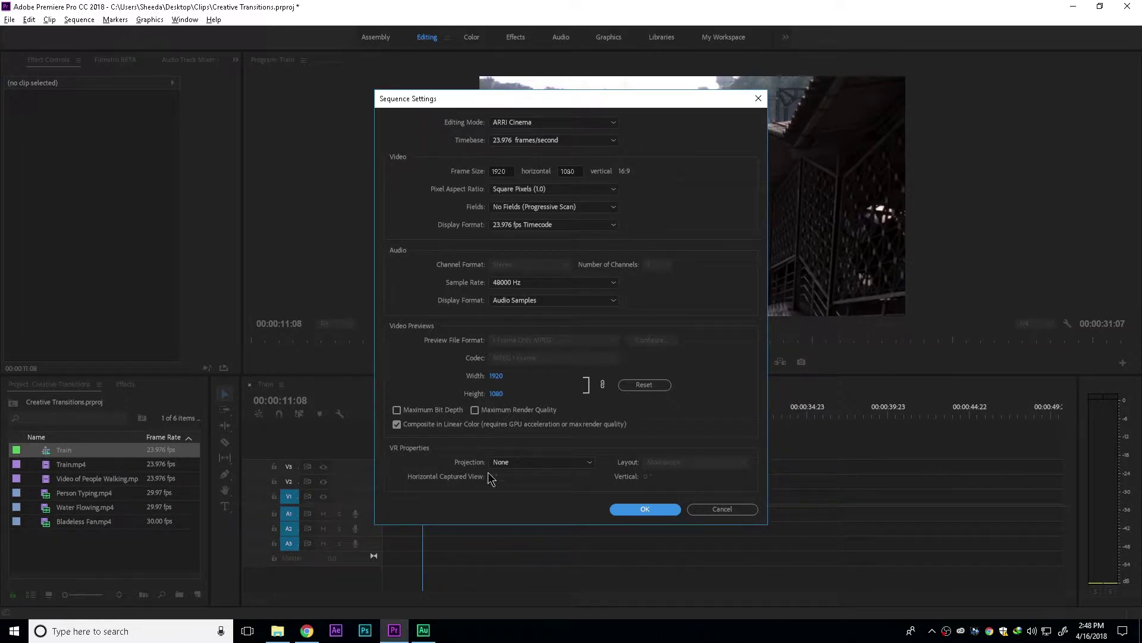
click(723, 509)
Step: Create a 1920×1080 adjustment layer matching the sequence settings
click(197, 594)
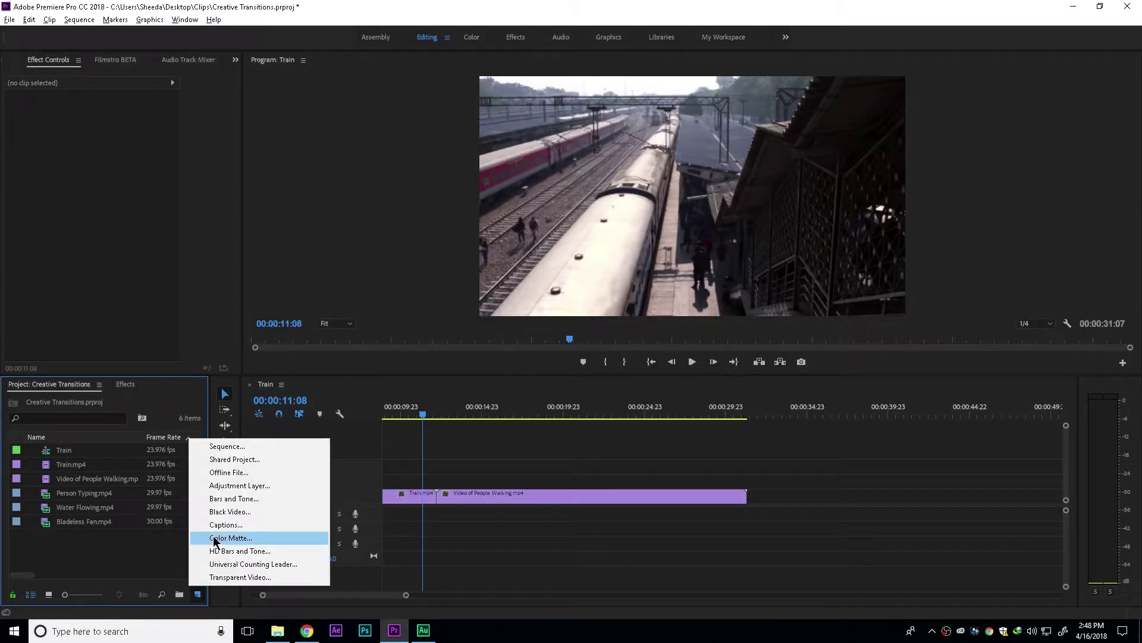
click(247, 487)
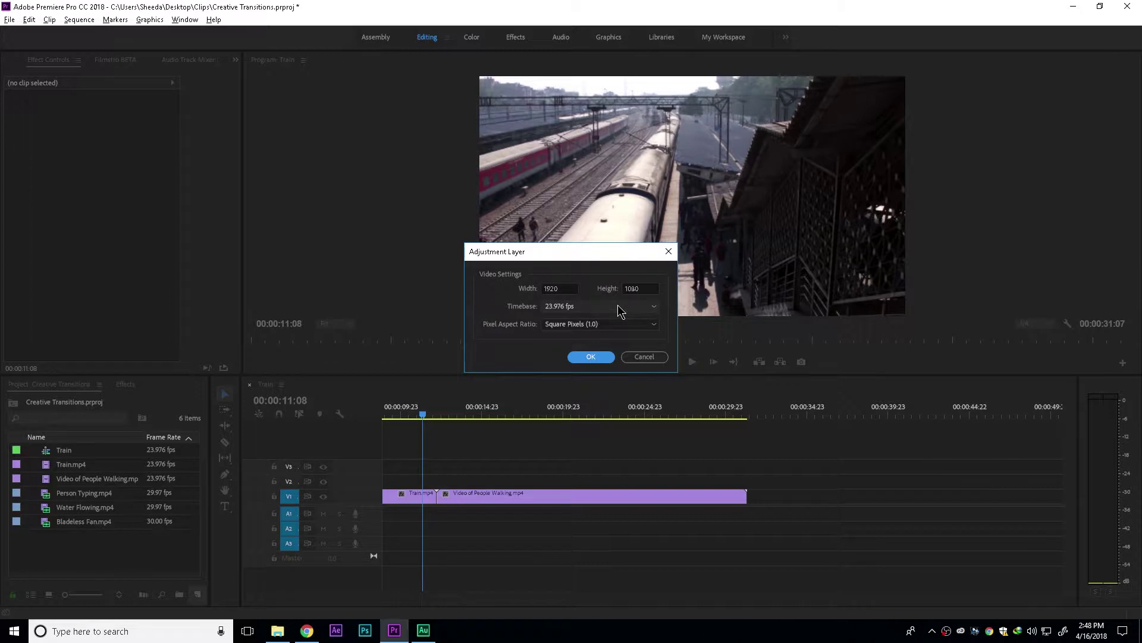
click(591, 356)
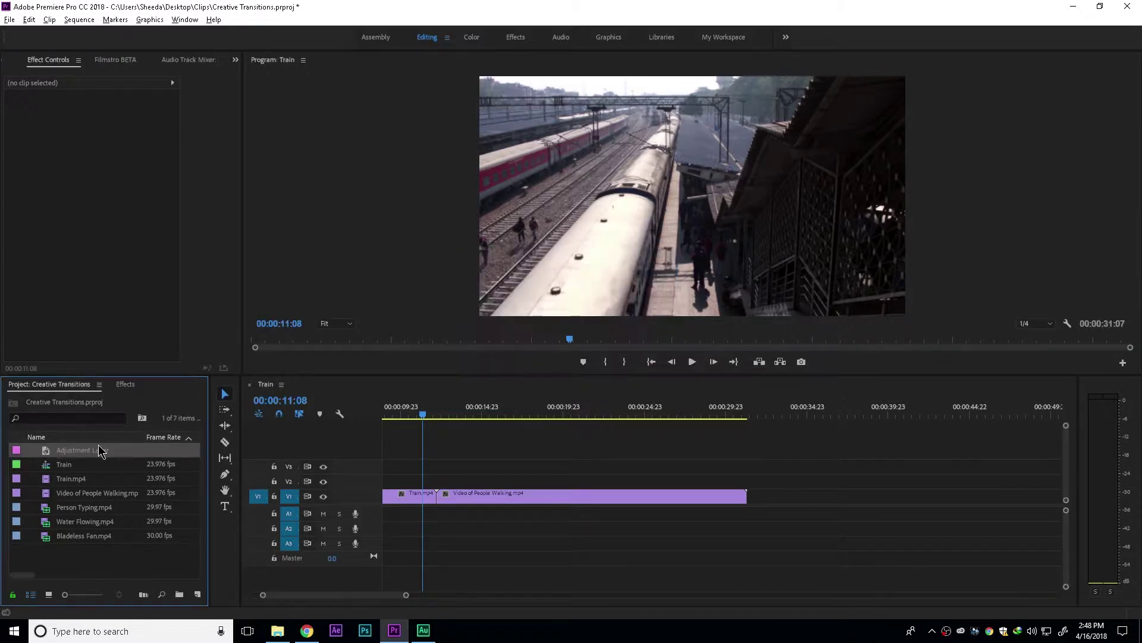
Step: Place the Adjustment Layer on V2 above the clips and go to 00:00:12:05
drag(95, 450, 416, 486)
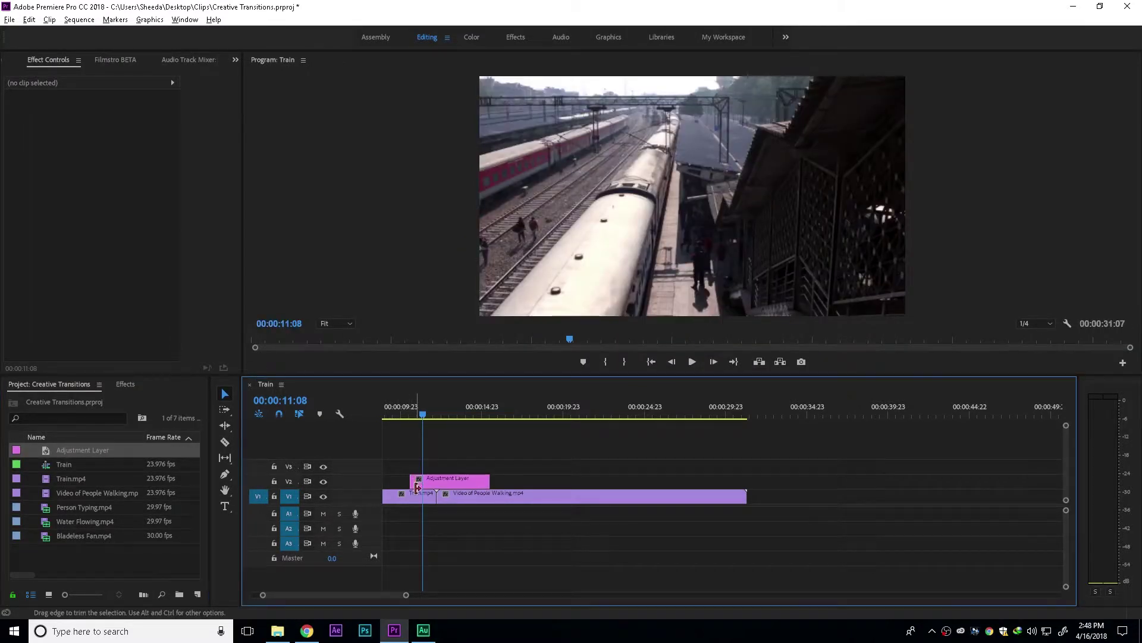
key(=)
key(=)
key(=)
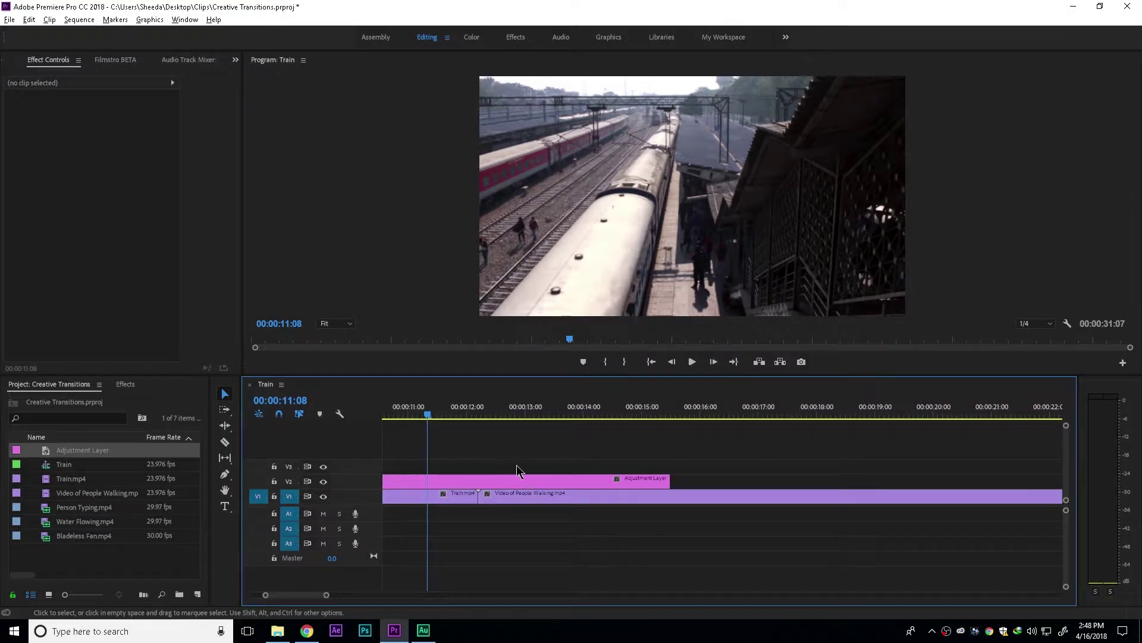
click(479, 409)
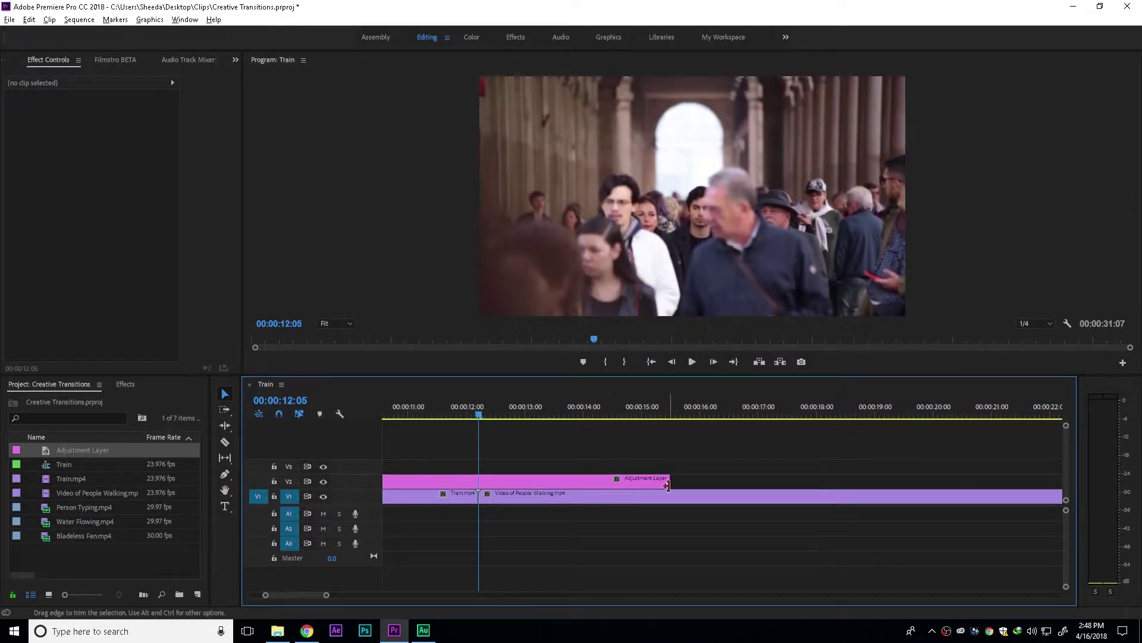
Step: Trim both ends of the adjustment layer to a short span straddling the cut
drag(669, 481, 528, 480)
scroll(453, 485, left, 2)
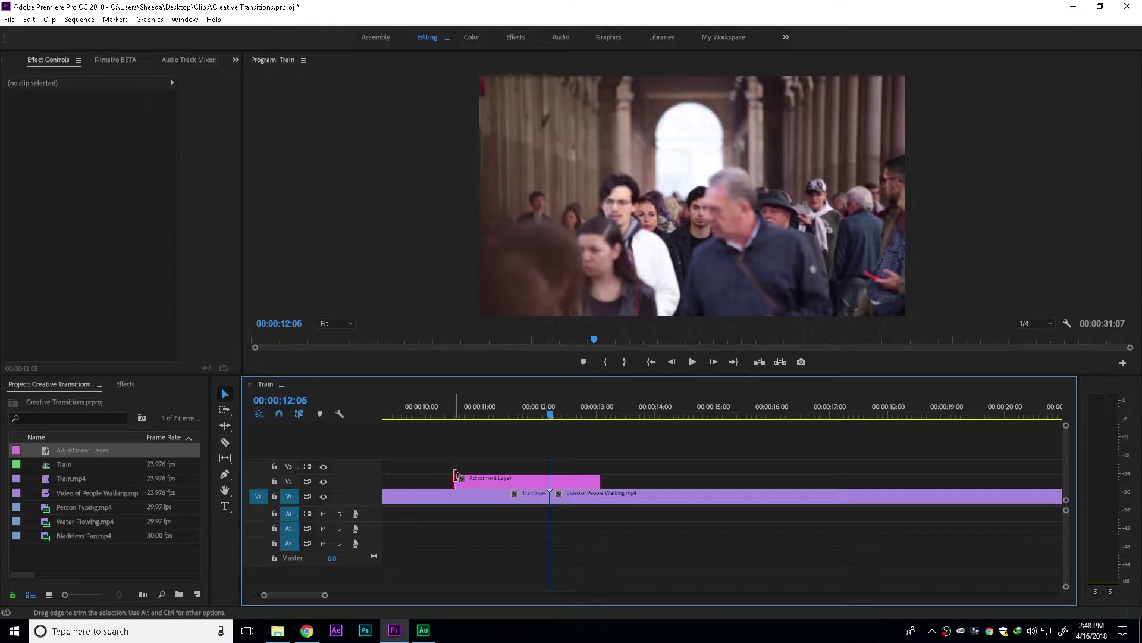
drag(455, 480, 516, 481)
key(=)
key(=)
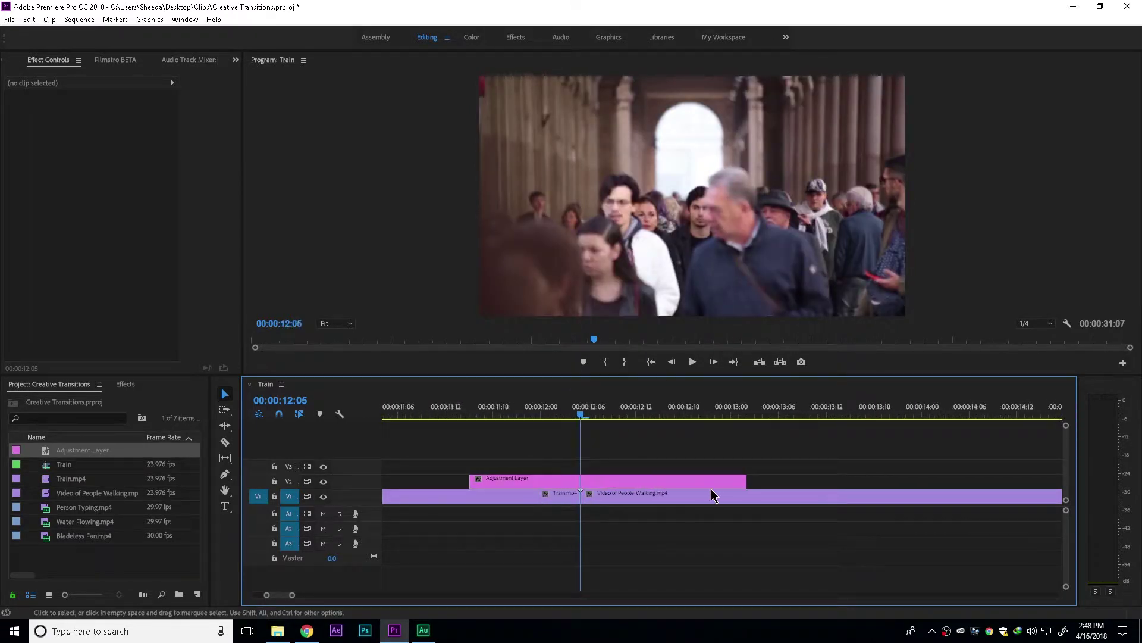
drag(745, 480, 620, 481)
key(=)
click(575, 485)
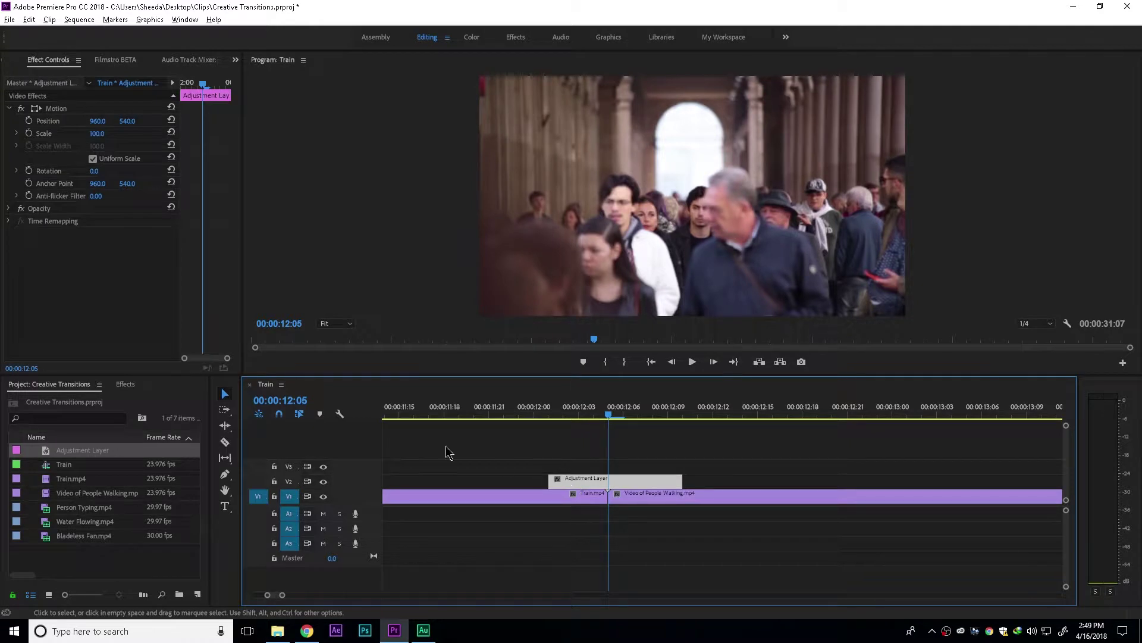
Step: Search the Effects library for 'mosaic' and apply Mosaic to the adjustment layer
click(126, 384)
click(76, 396)
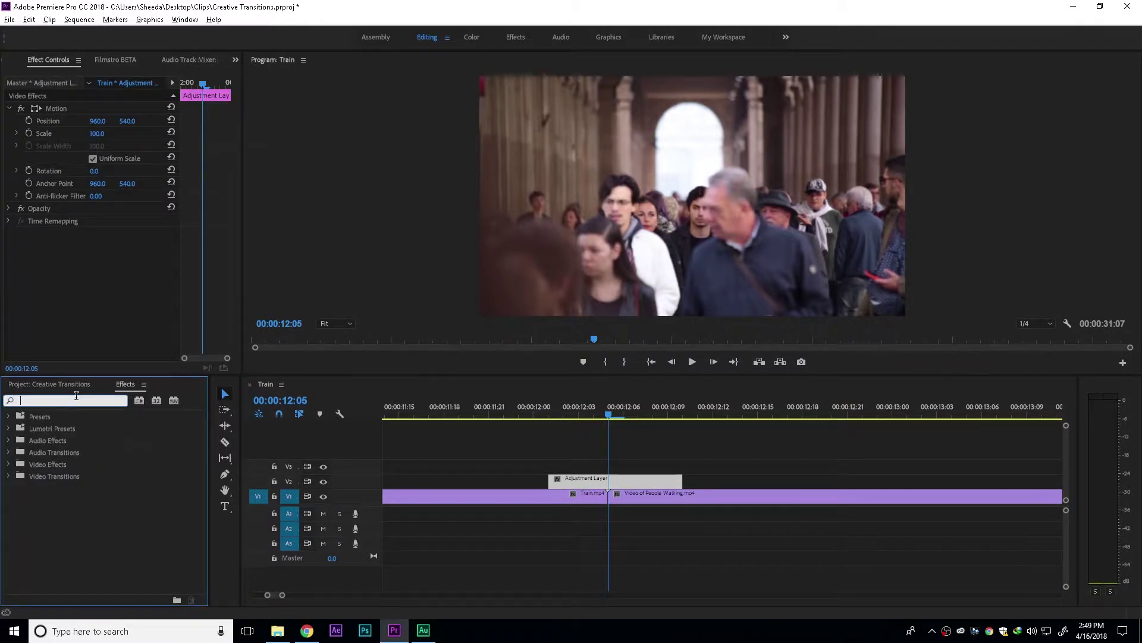
text(mosaic)
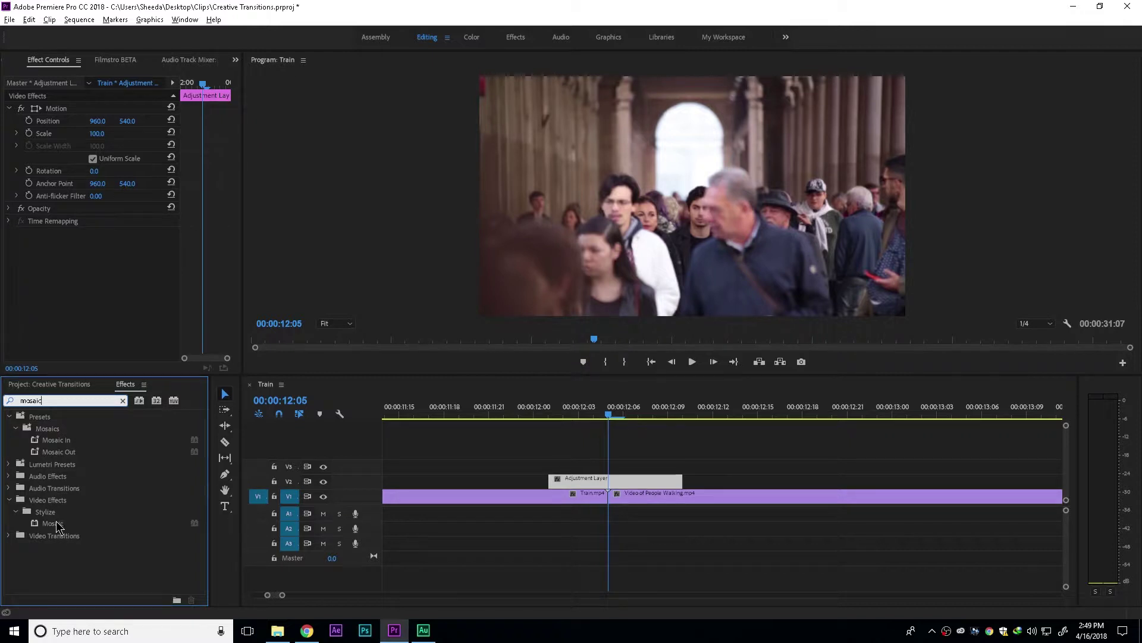
drag(57, 526, 97, 306)
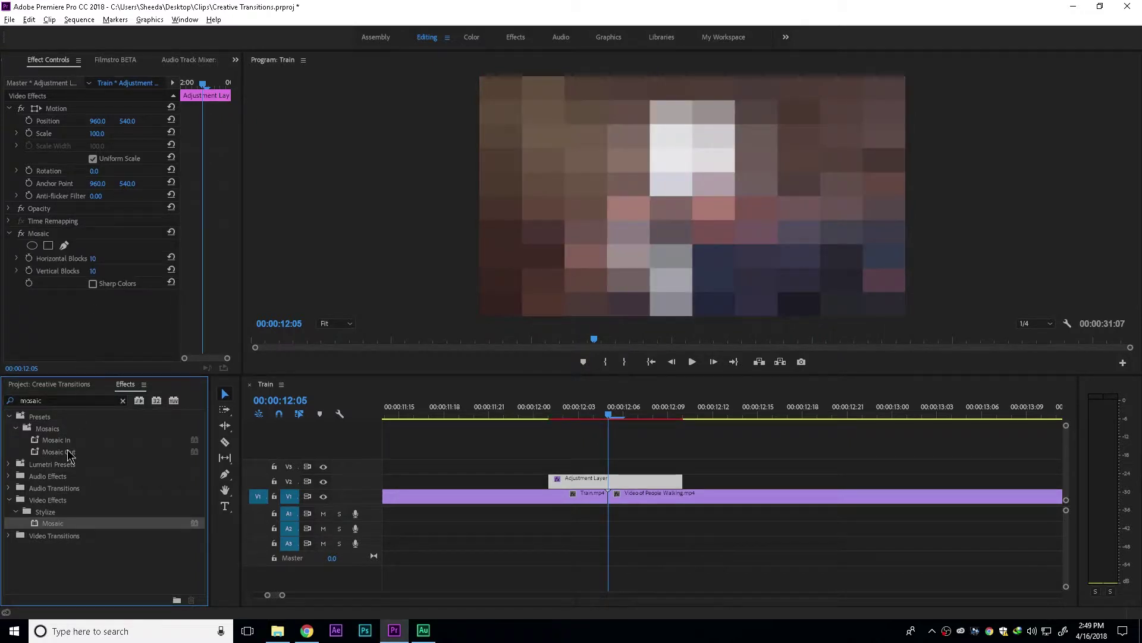
click(52, 400)
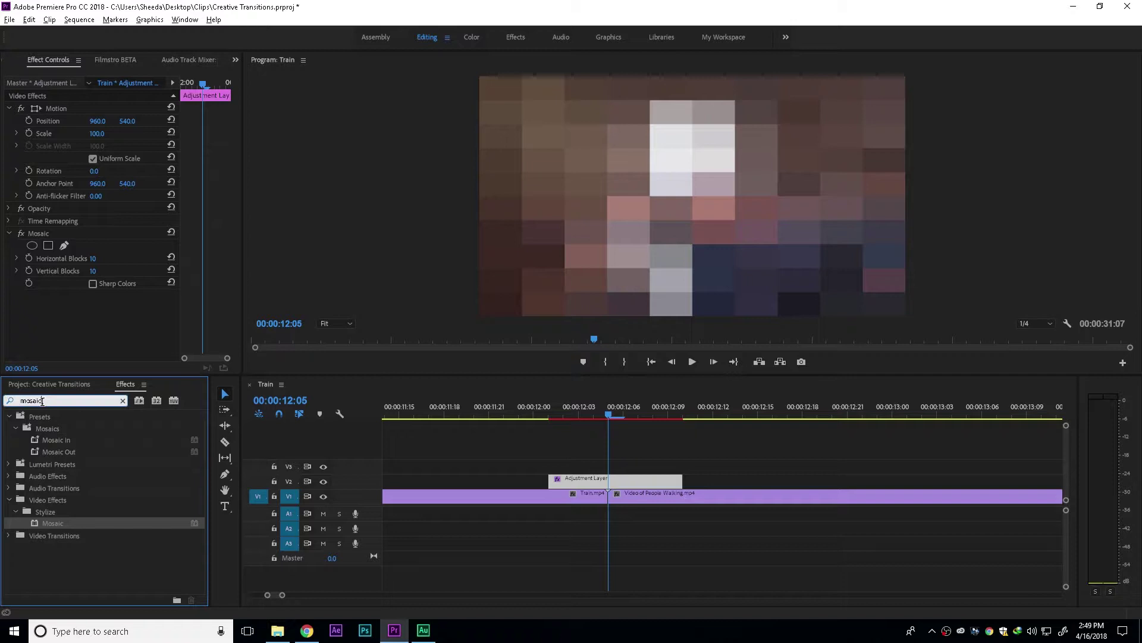
Step: Preview the mosaic around 00:00:12:04 and enable Sharp Colors on the Mosaic effect
key(ctrl+a)
key(BackSpace)
click(70, 390)
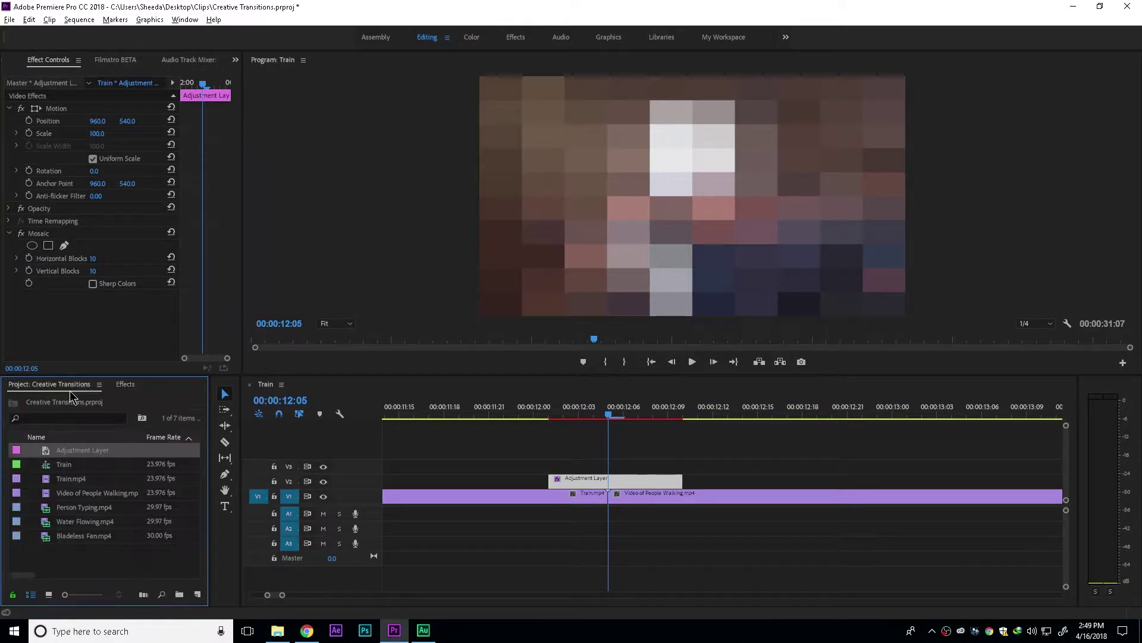
click(597, 415)
drag(597, 415, 562, 424)
click(93, 285)
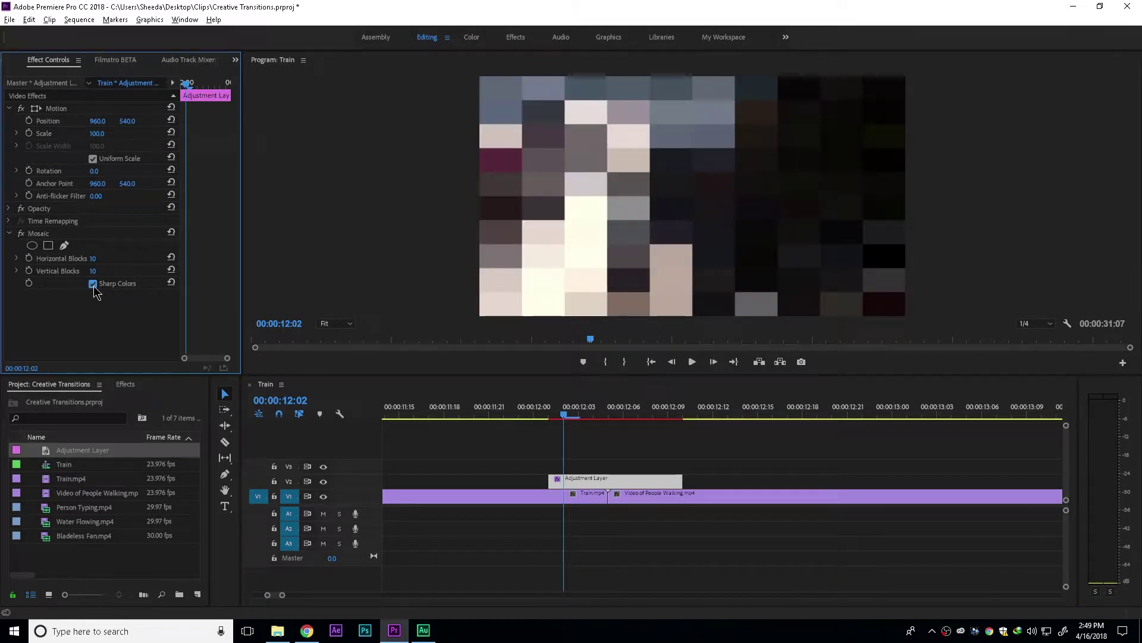
click(93, 285)
click(93, 285)
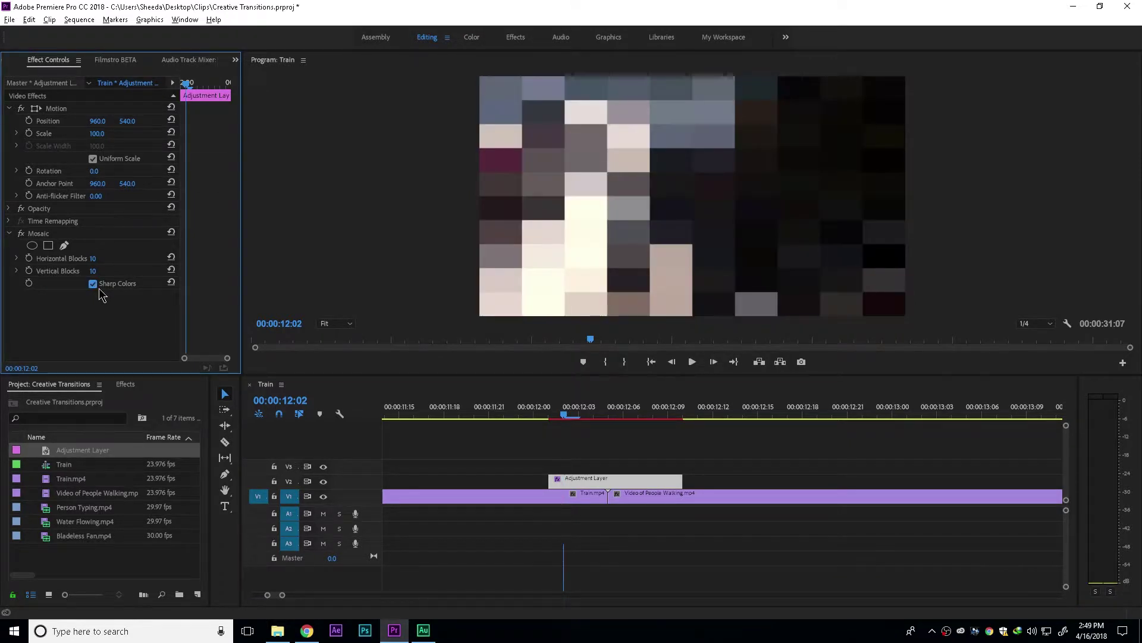
Step: Move the playhead back to 00:00:11:21, just before the train-to-crowd cut
click(555, 413)
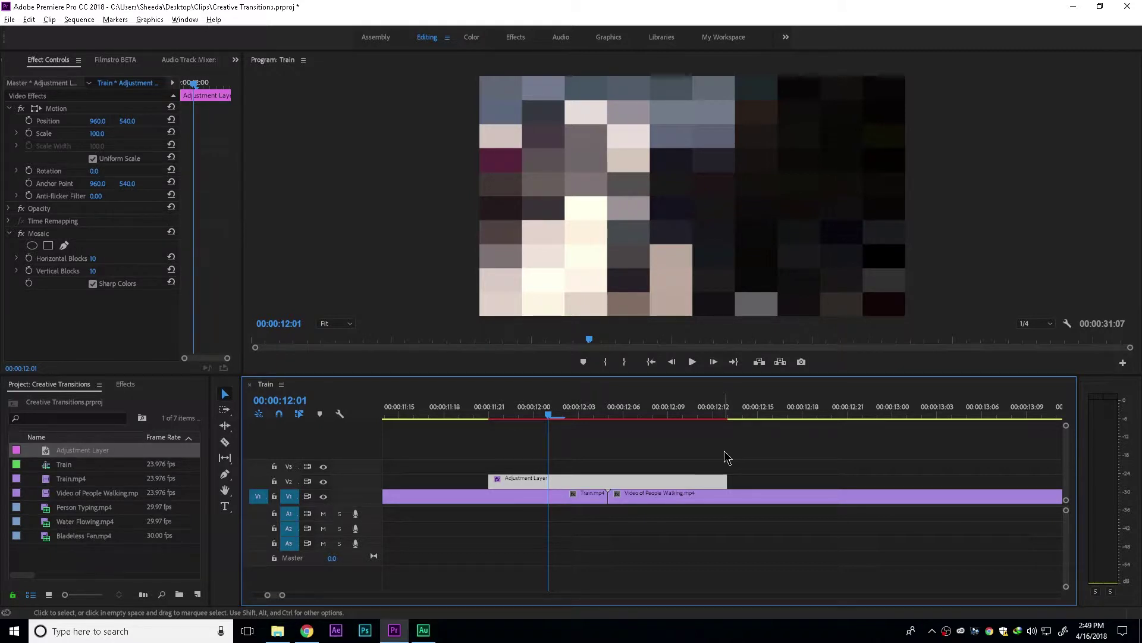
drag(548, 417, 492, 419)
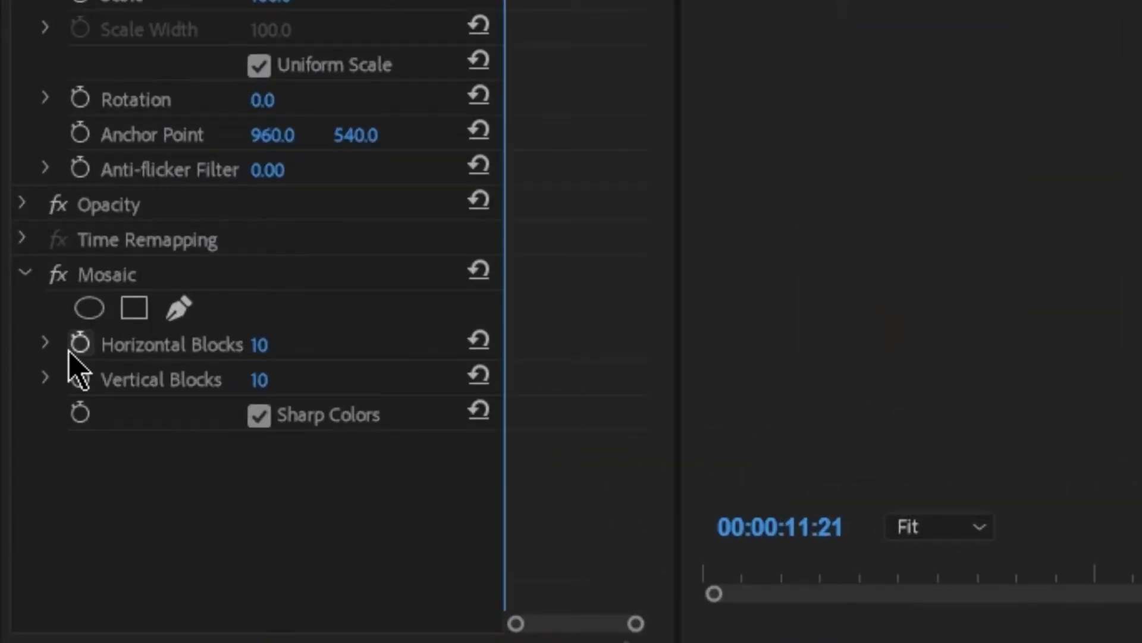
Step: Turn on keyframing for Mosaic's Horizontal and Vertical Blocks at 00:00:11:21
click(28, 258)
click(80, 378)
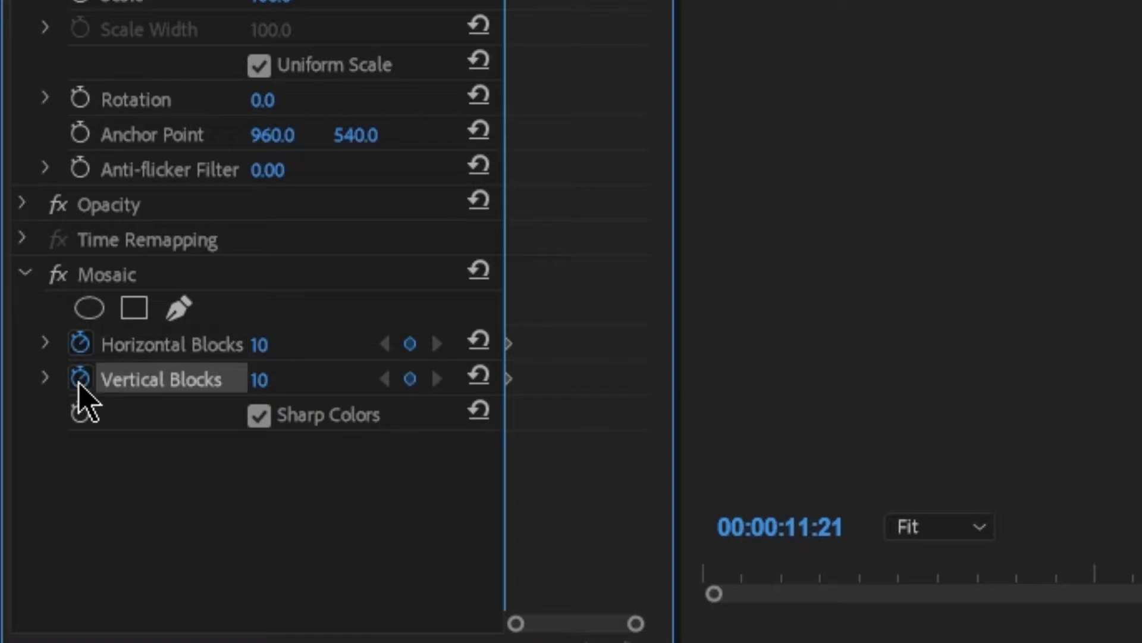
click(294, 345)
text(100)
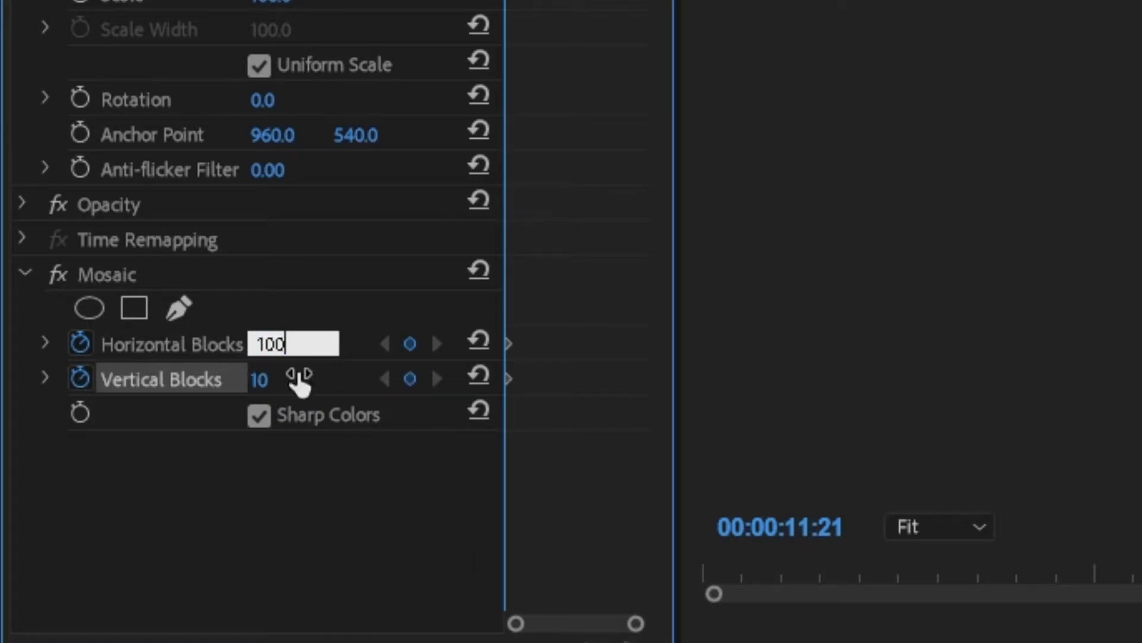
key(Return)
click(264, 376)
text(00)
key(Return)
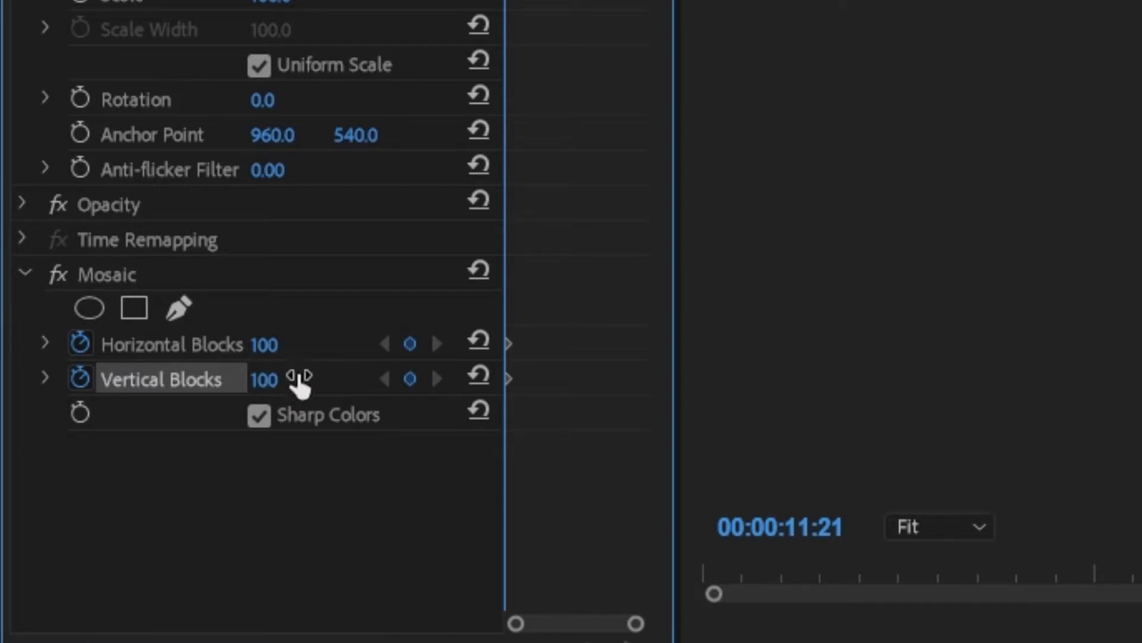
Step: Set both Horizontal and Vertical Blocks to 4,000 at 00:00:11:21
click(281, 350)
text(4000)
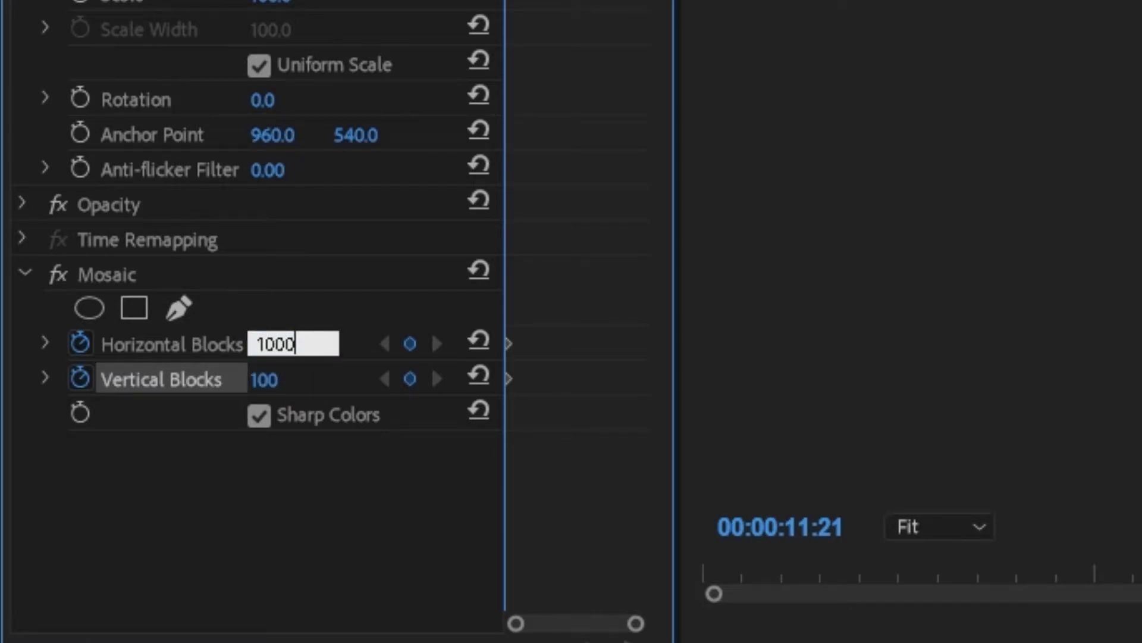
key(Return)
click(301, 377)
text(4000)
key(Return)
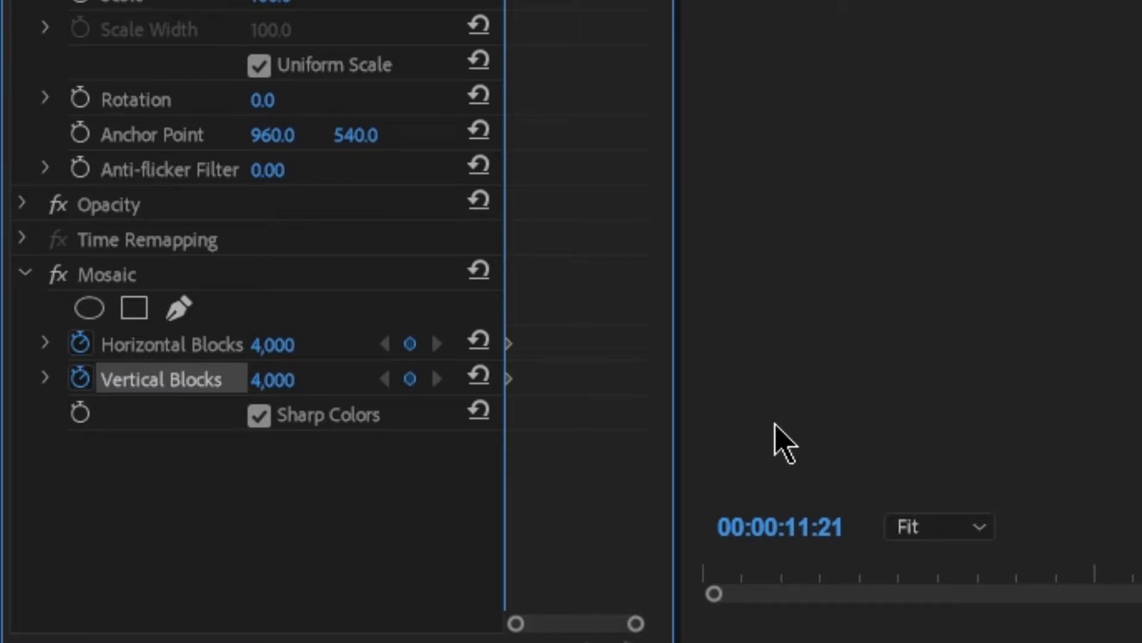
key(space)
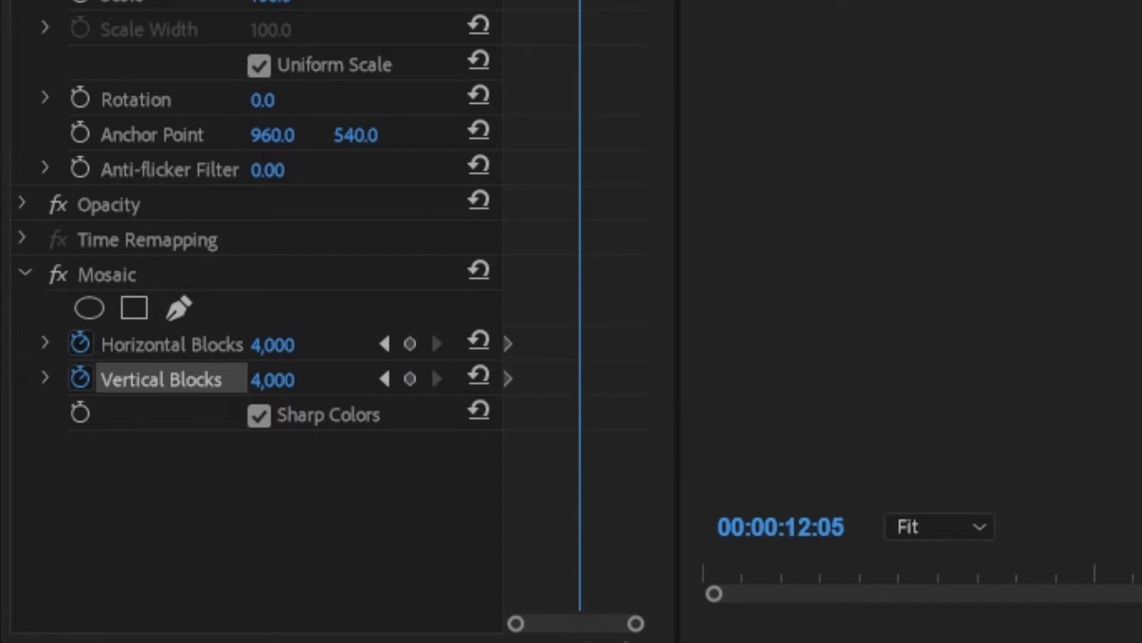
Step: At 00:00:12:05, keyframe Horizontal and Vertical Blocks at 10
click(292, 335)
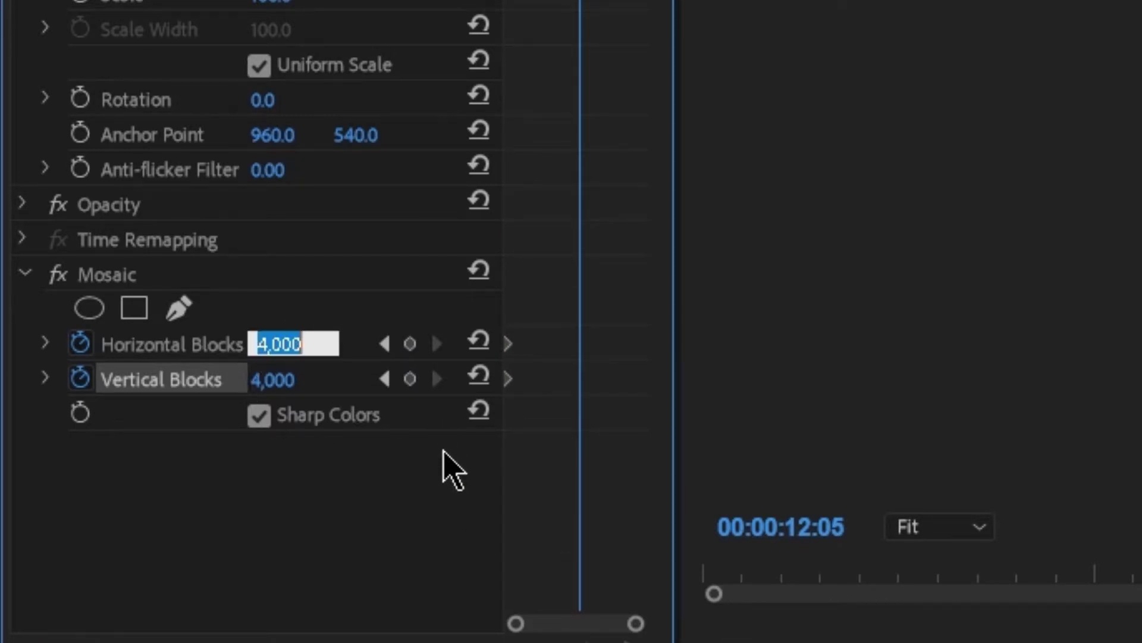
text(10)
key(Return)
click(274, 380)
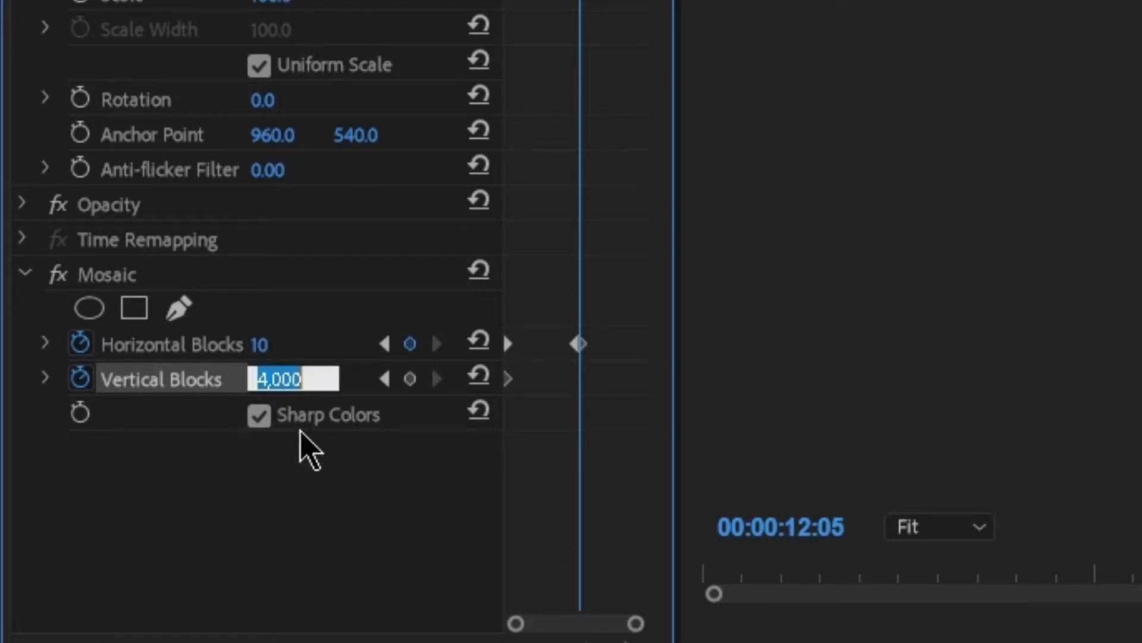
text(10)
key(Return)
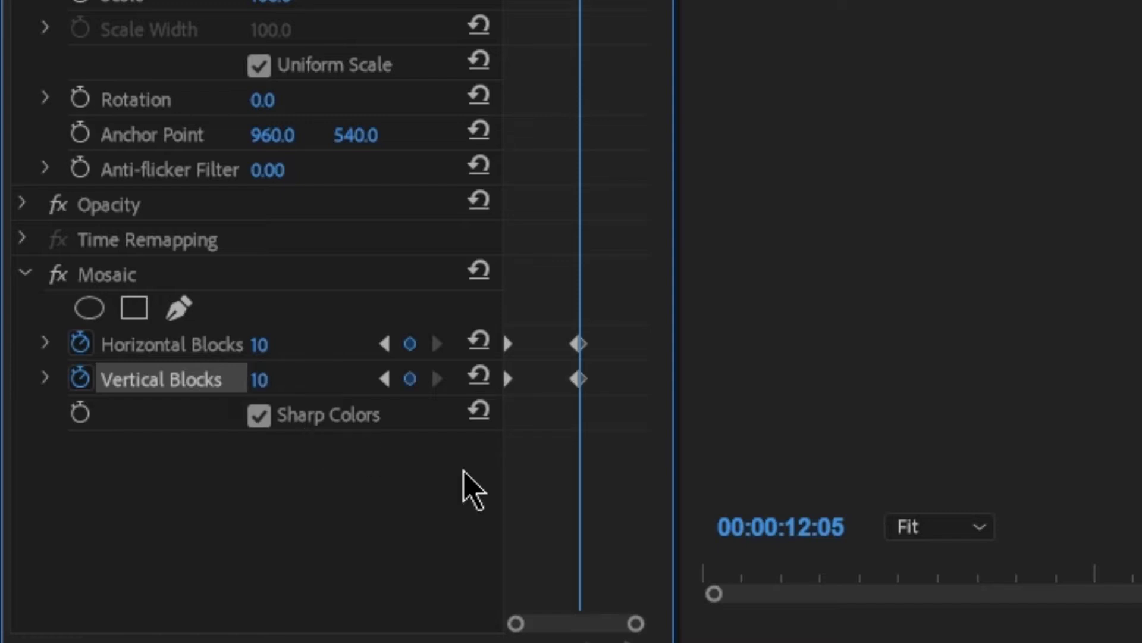
click(705, 566)
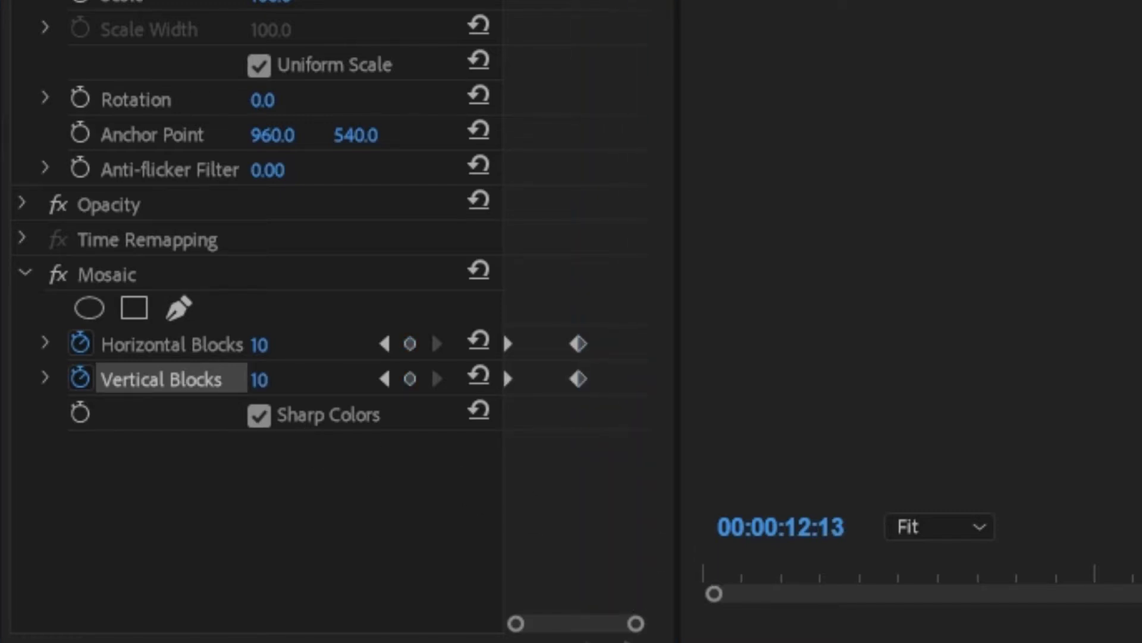
Step: At 00:00:12:13, keyframe Horizontal and Vertical Blocks back to 4,000
click(260, 369)
click(261, 357)
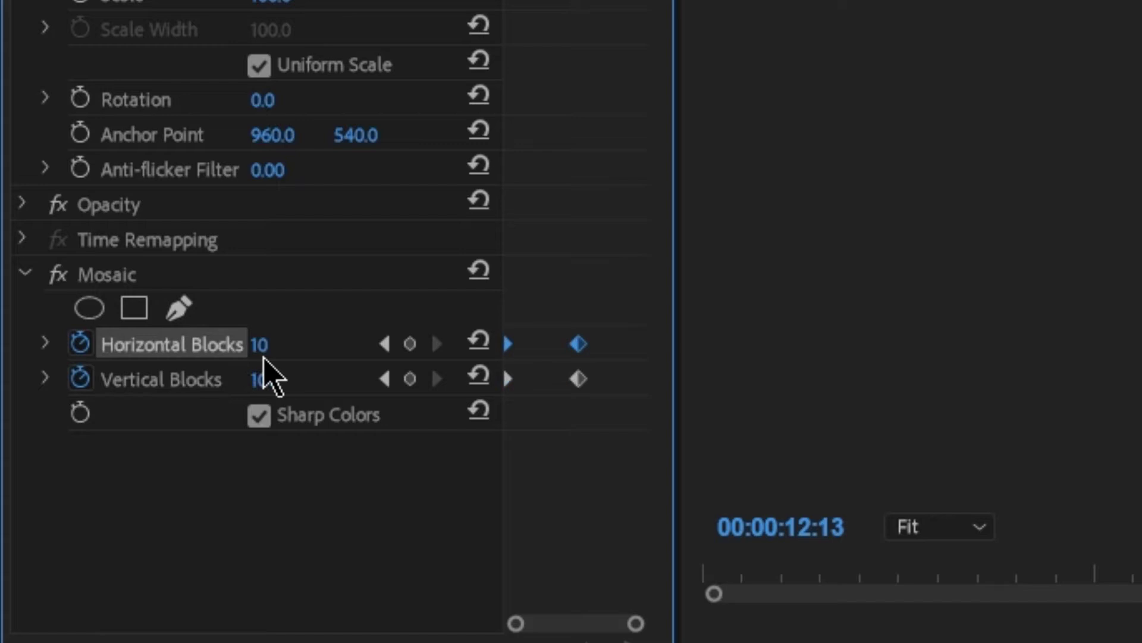
click(260, 345)
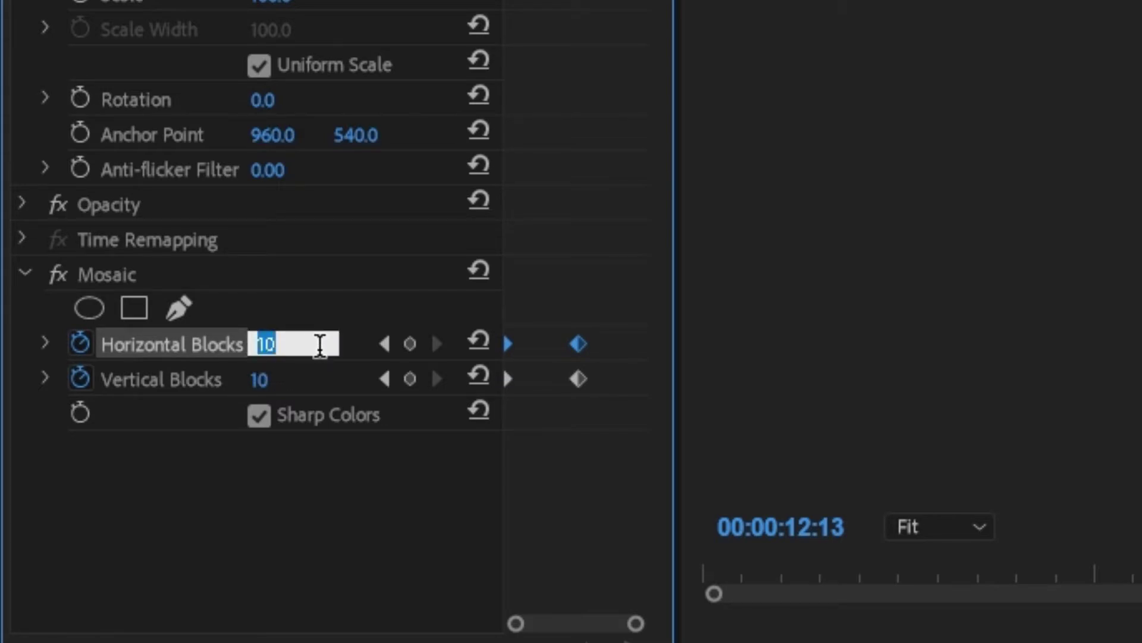
text(4000)
click(286, 384)
text(4000)
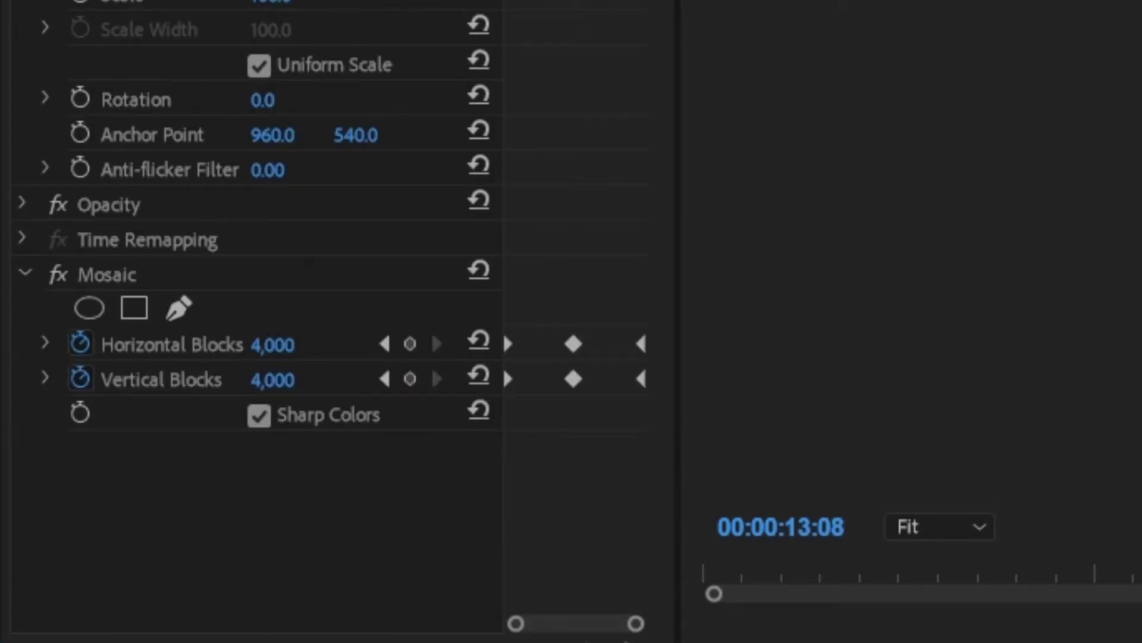
Step: Extend the V2 adjustment layer at both edges and shift the Mosaic keyframes earlier, to 00:00:11:23
drag(526, 480, 468, 480)
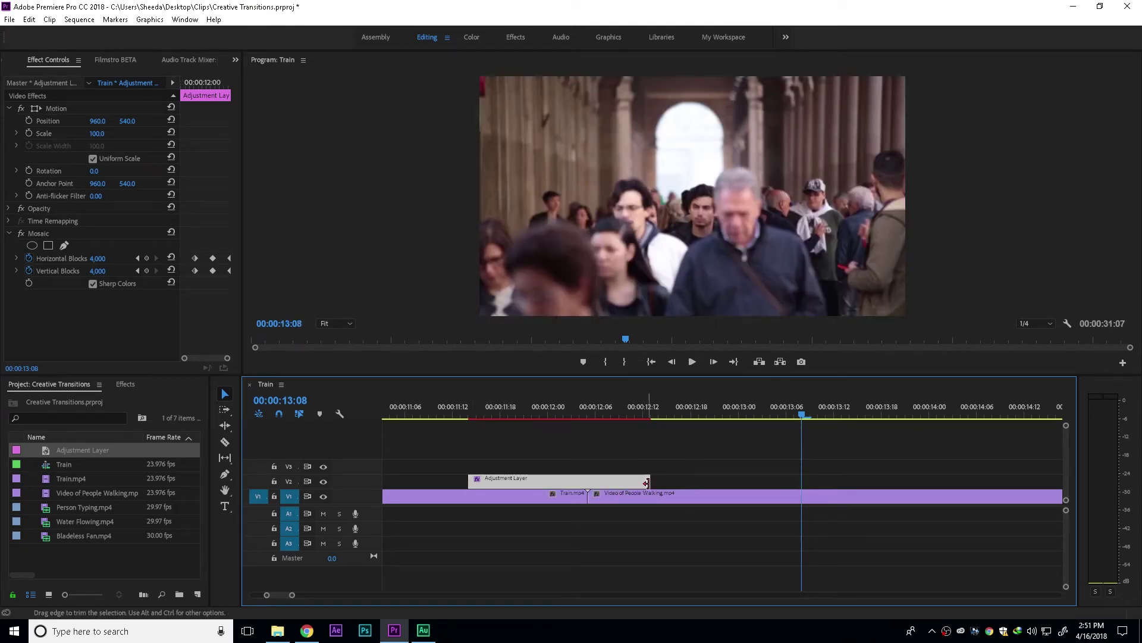
drag(651, 479, 698, 480)
drag(193, 264, 239, 277)
click(539, 410)
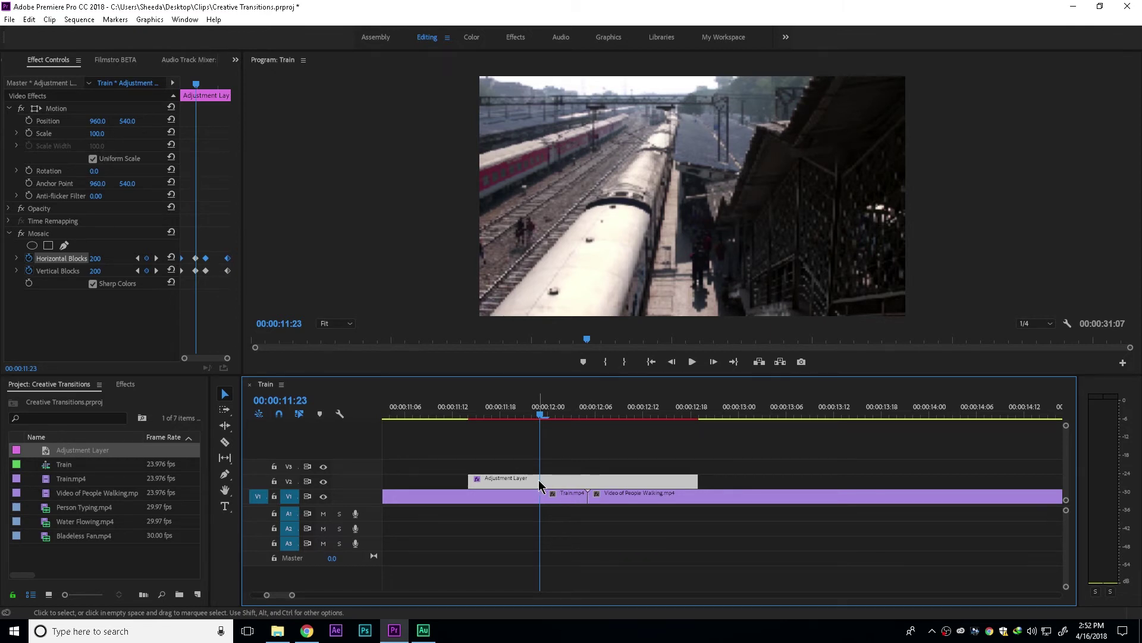
Step: Set Mosaic Horizontal and Vertical Blocks to 200 at 00:00:11:23
click(101, 257)
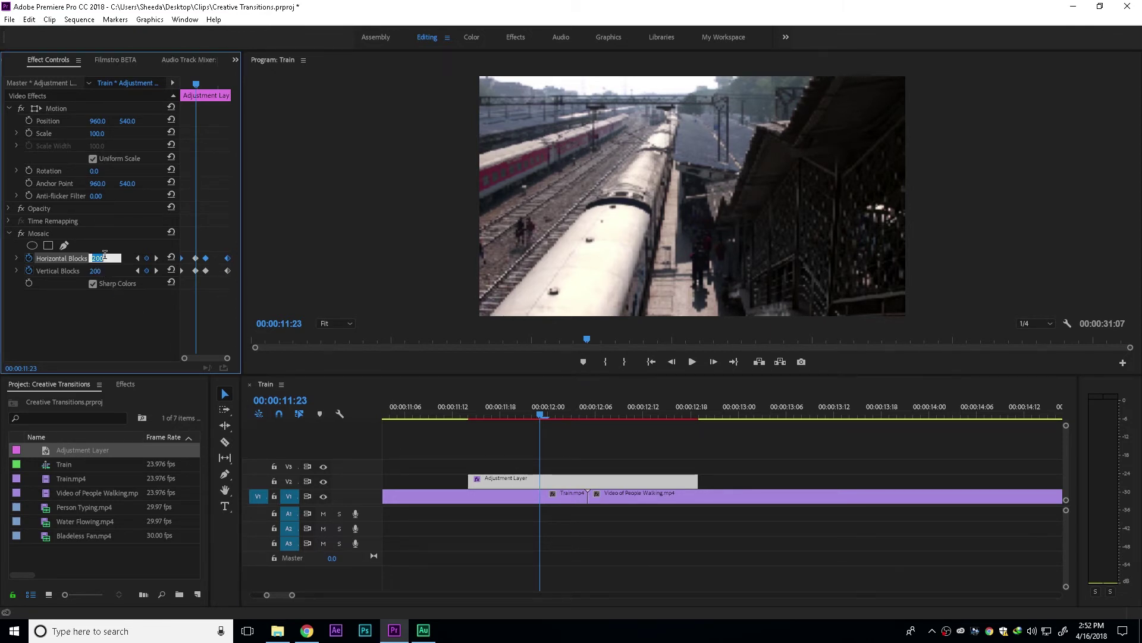
text(200)
click(105, 269)
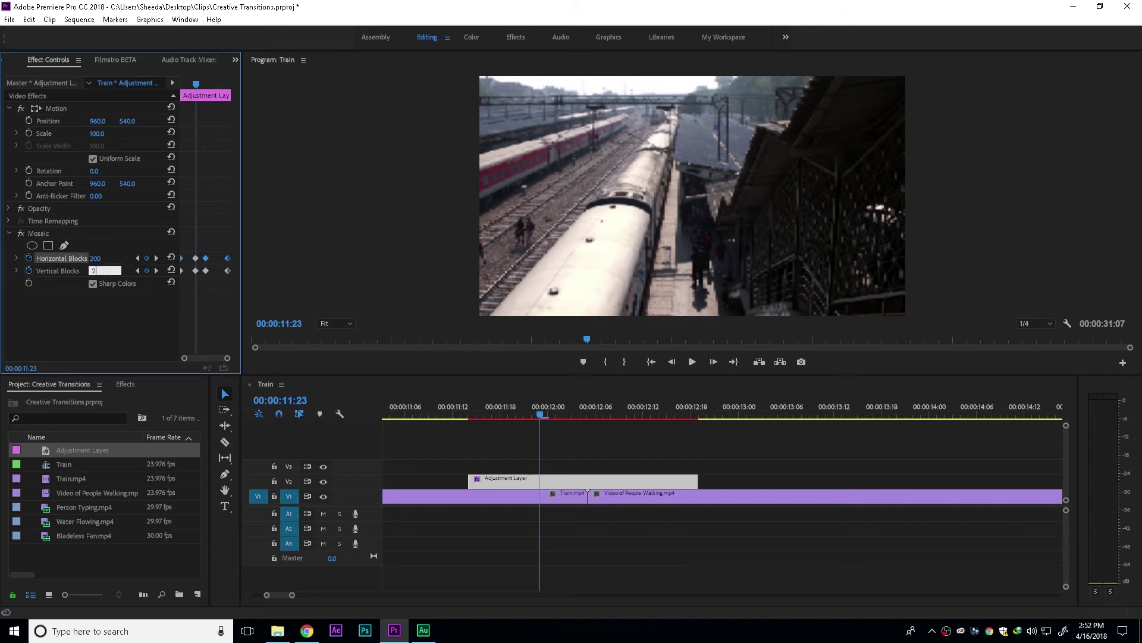
key(Return)
Step: Step frame by frame past the cut to check the pixelation, then return to 00:00:11:11
click(588, 416)
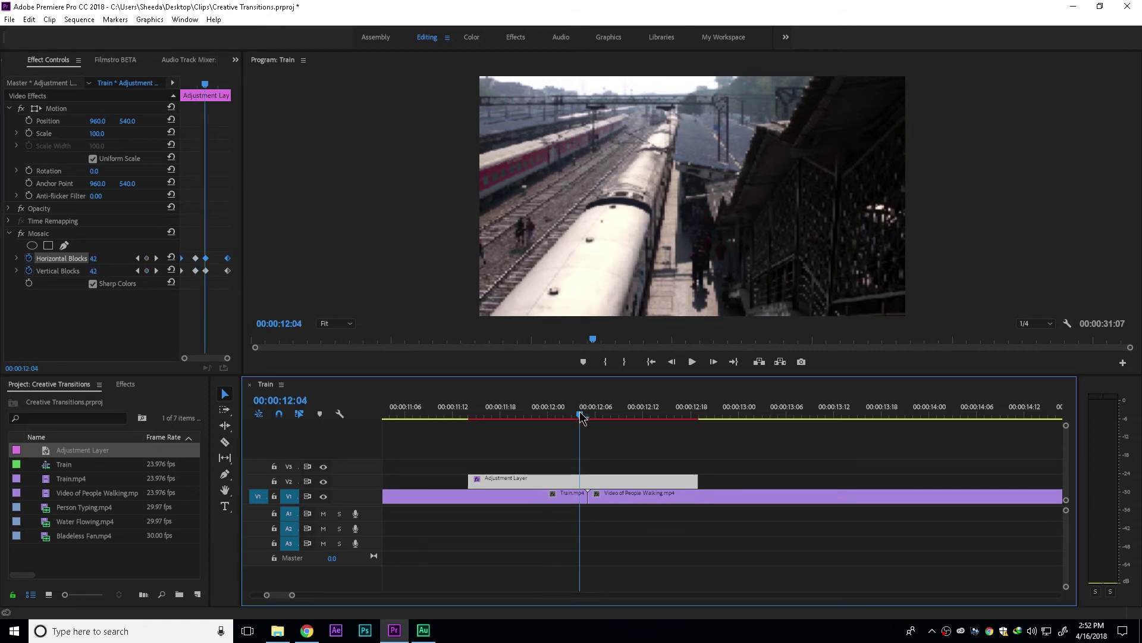
drag(591, 418, 592, 419)
key(Right)
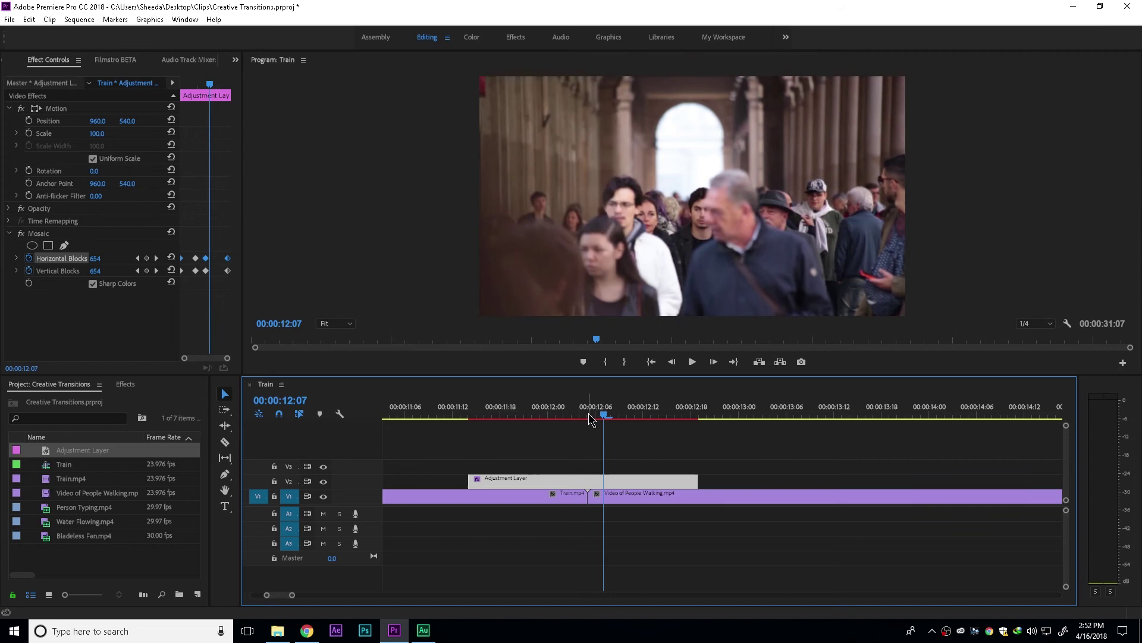
click(445, 418)
click(408, 447)
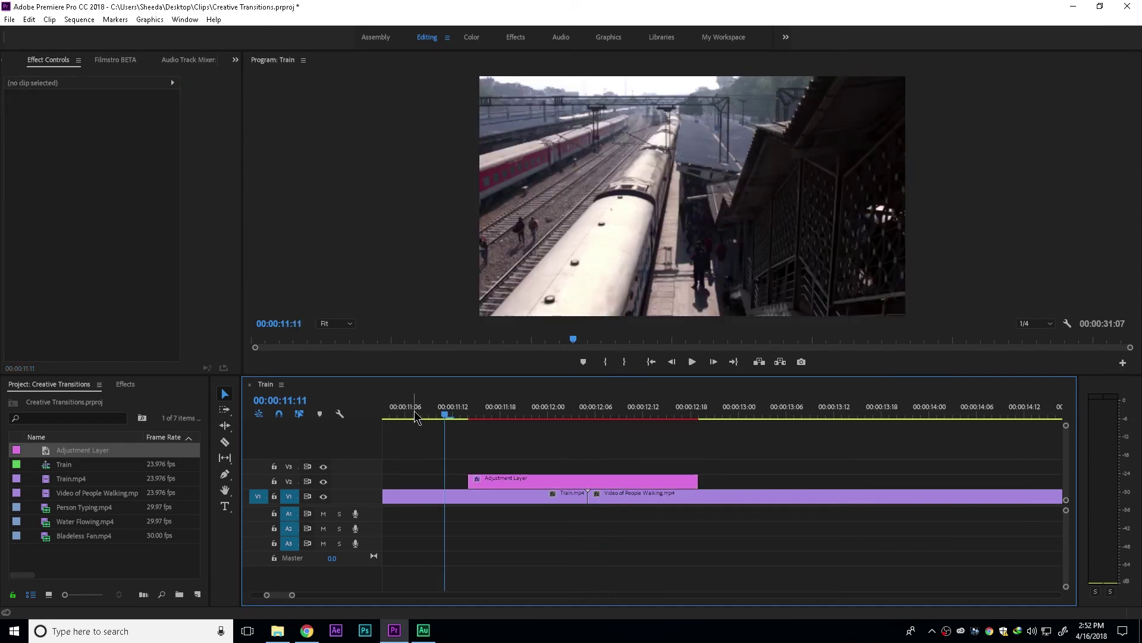
key(space)
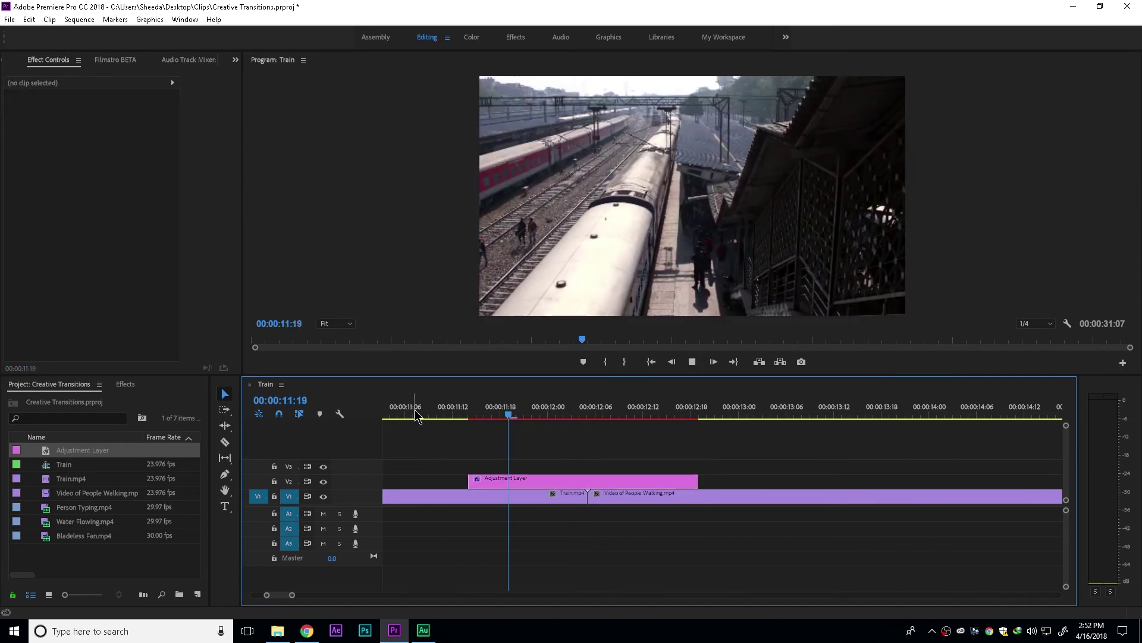
click(445, 419)
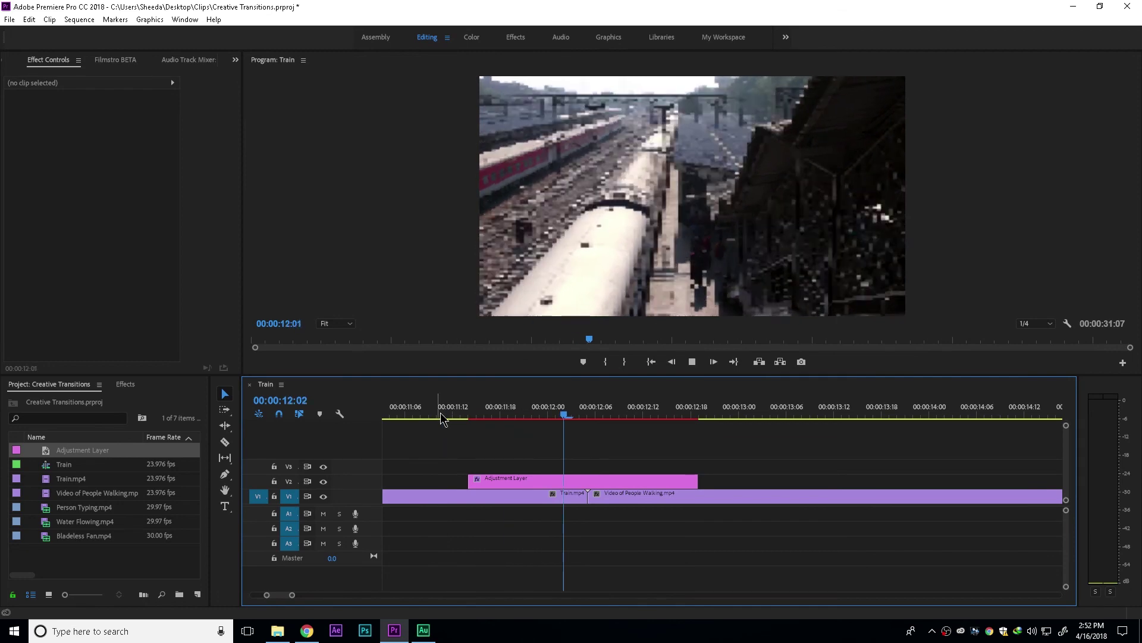
key(space)
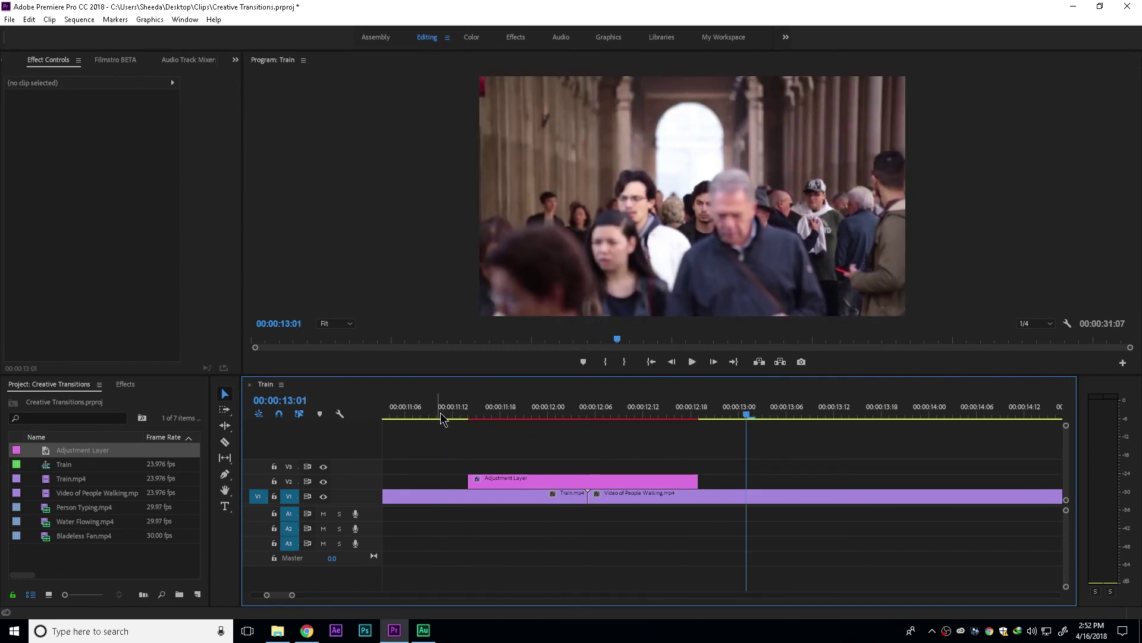